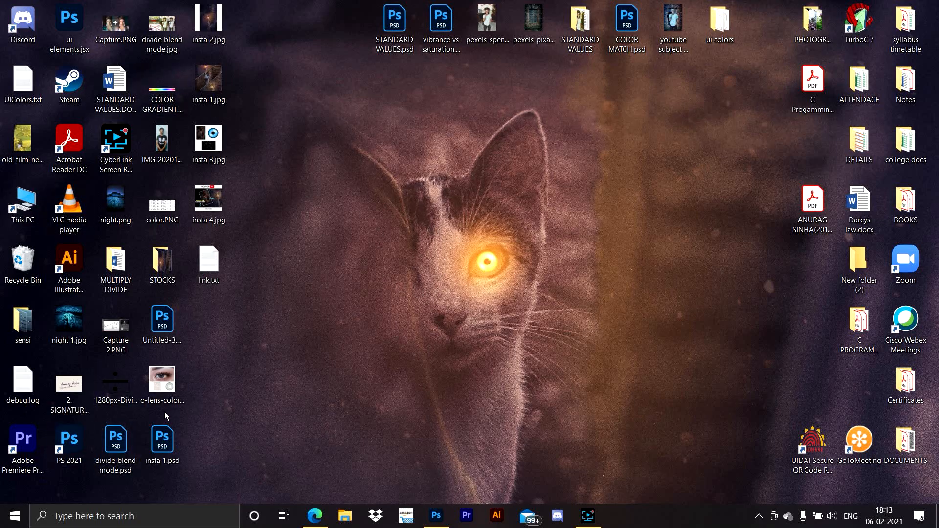
Step: Open the file location of the PS 2021 desktop shortcut and enter its Required folder
{"action": "right_click", "coordinate": [68, 450]}
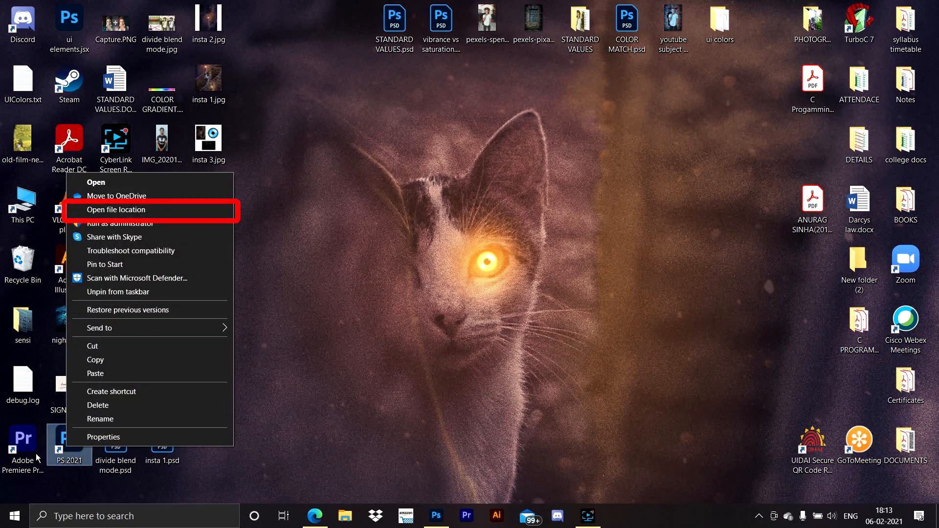
{"action": "left_click", "coordinate": [144, 211]}
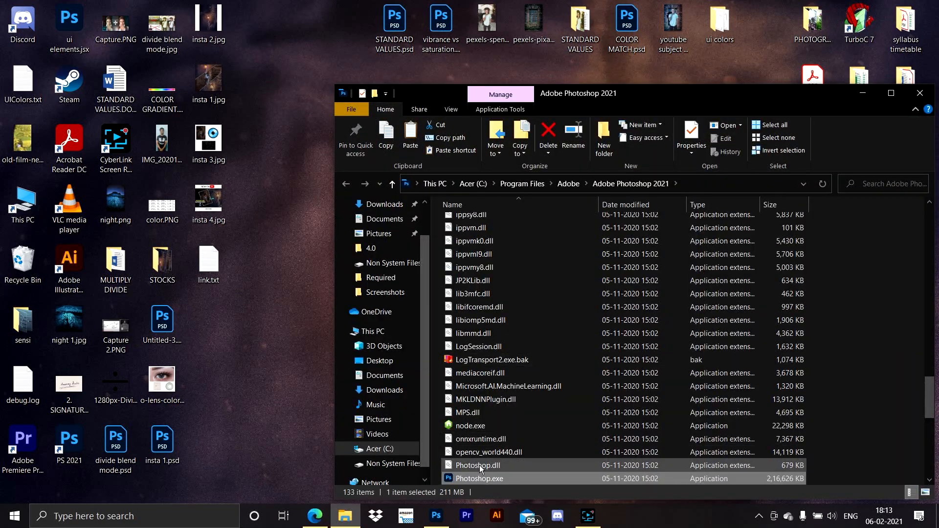
{"action": "scroll", "coordinate": [479, 465], "scroll_direction": "up", "scroll_amount": 6}
{"action": "scroll", "coordinate": [478, 431], "scroll_direction": "up", "scroll_amount": 20}
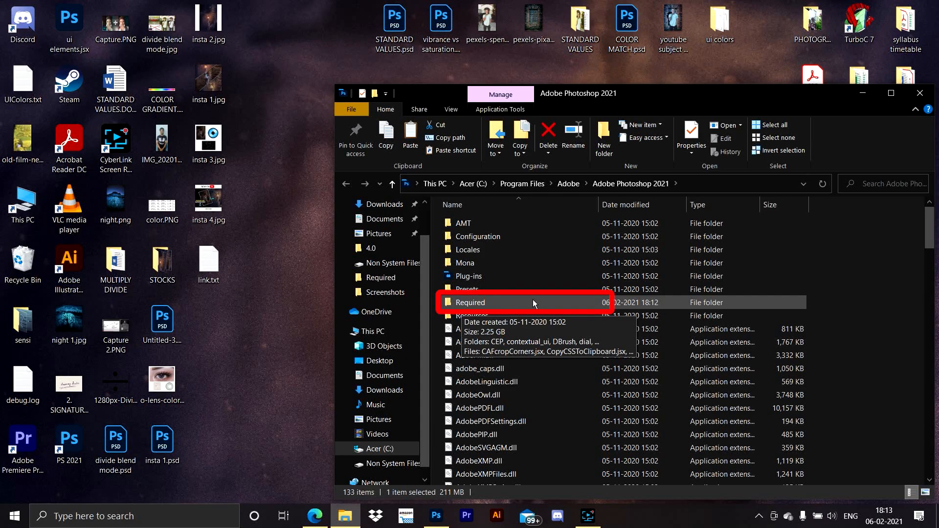
{"action": "double_click", "coordinate": [519, 302]}
Step: Open UIColors.txt from the Required folder in Notepad and maximize its window
{"action": "scroll", "coordinate": [530, 402], "scroll_direction": "down", "scroll_amount": 7}
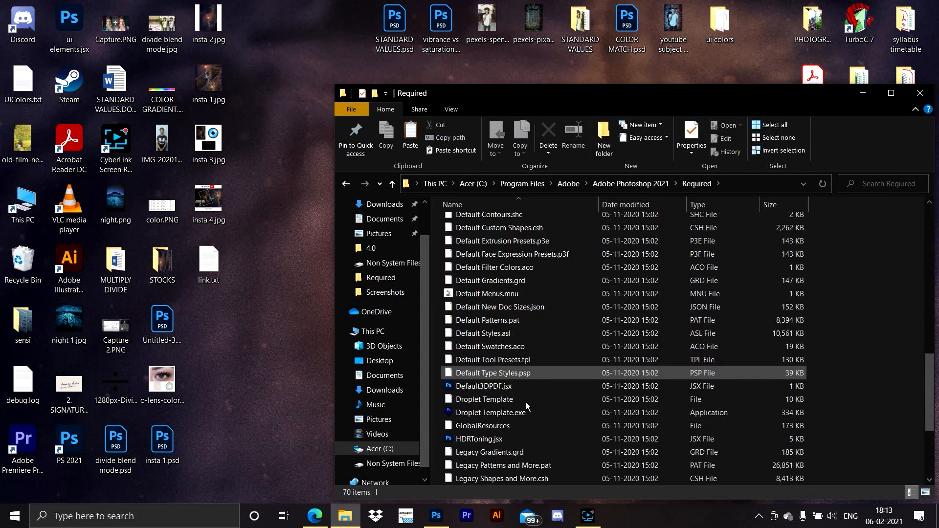
{"action": "scroll", "coordinate": [530, 403], "scroll_direction": "down", "scroll_amount": 4}
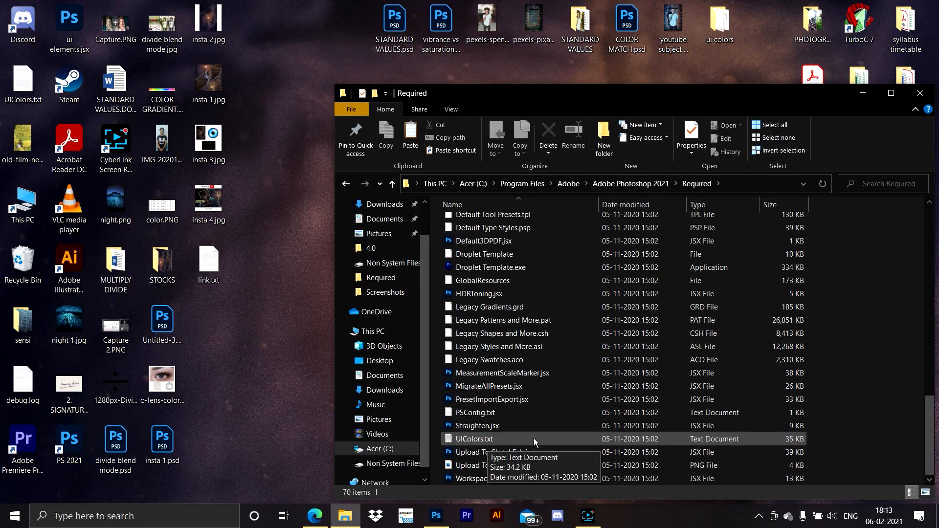
{"action": "double_click", "coordinate": [495, 439]}
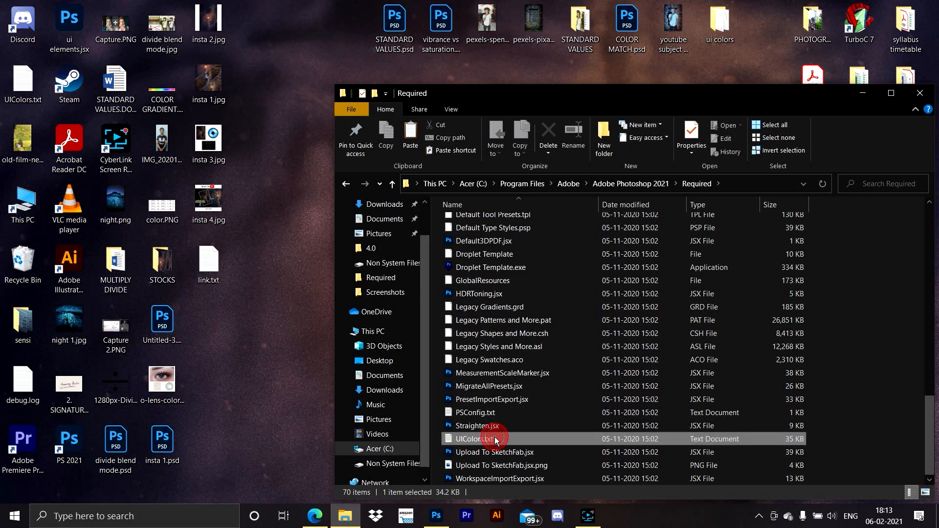
{"action": "scroll", "coordinate": [489, 294], "scroll_direction": "down", "scroll_amount": 3}
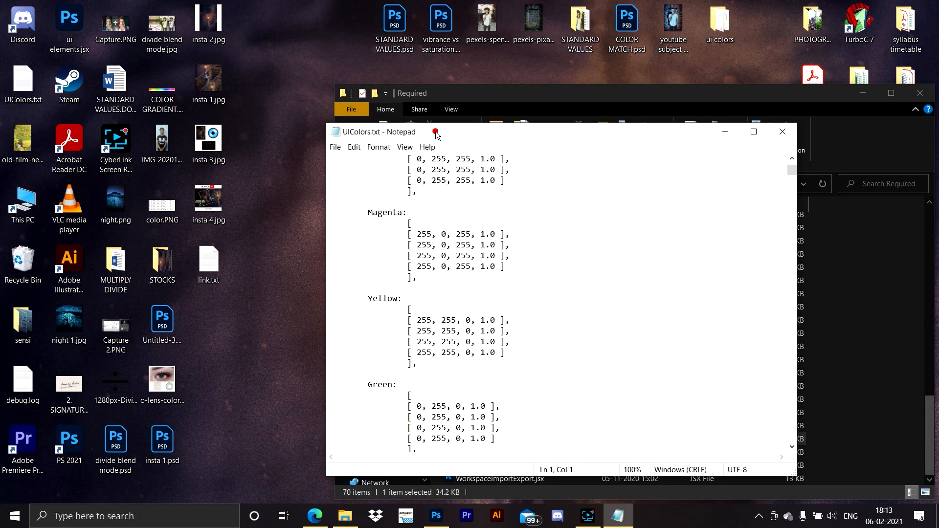
{"action": "double_click", "coordinate": [436, 131]}
Step: Examine how the Cyan entry's colour rows are structured at the start of the file
{"action": "scroll", "coordinate": [122, 335], "scroll_direction": "down", "scroll_amount": 12}
{"action": "scroll", "coordinate": [122, 334], "scroll_direction": "up", "scroll_amount": 16}
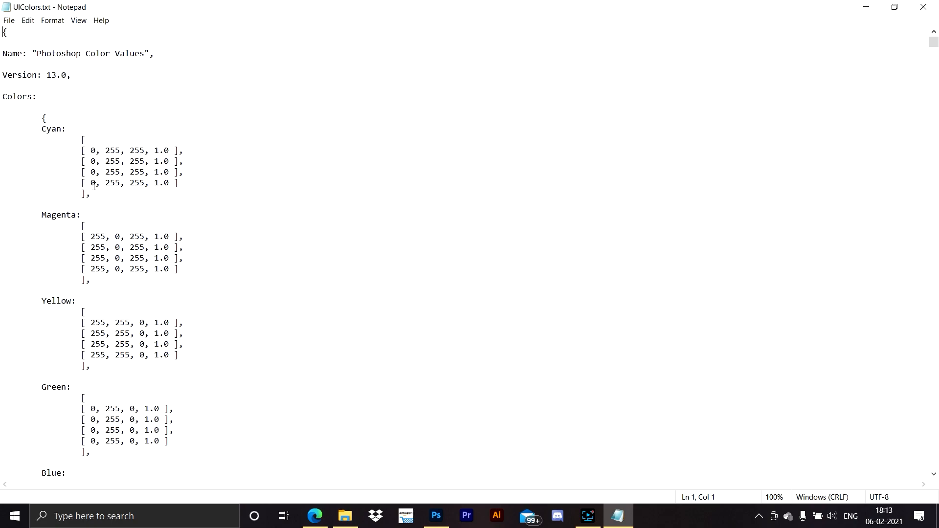
{"action": "left_click_drag", "start_coordinate": [79, 148], "coordinate": [185, 149]}
{"action": "left_click", "coordinate": [98, 162]}
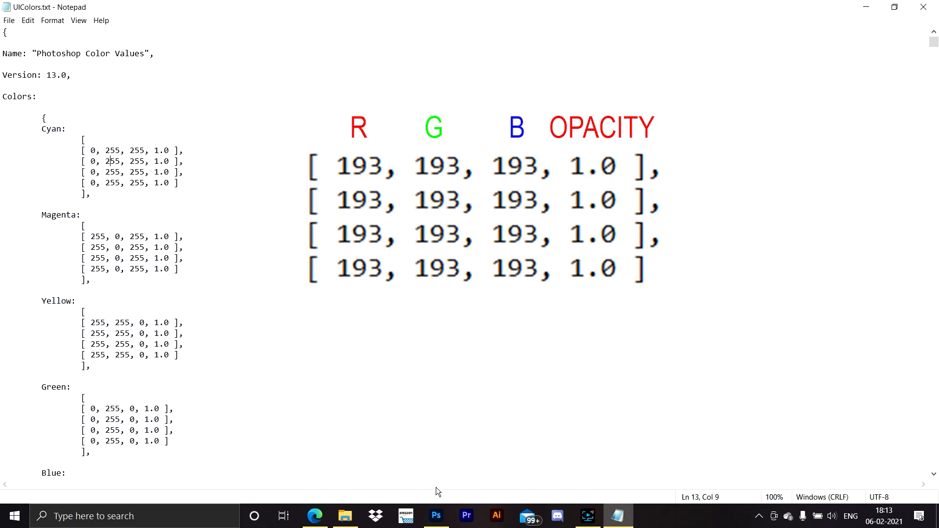
Step: Switch to Photoshop and open the Interface preferences
{"action": "left_click", "coordinate": [437, 516]}
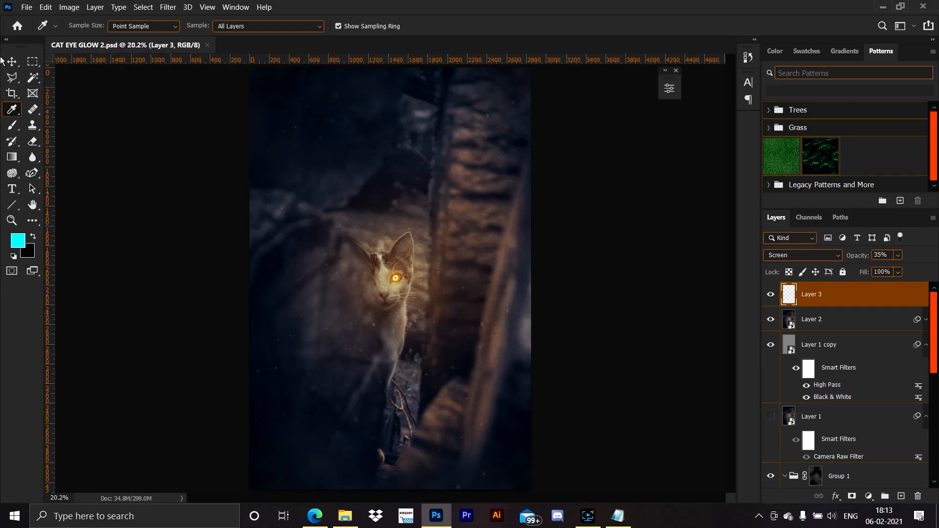
{"action": "left_click", "coordinate": [45, 7]}
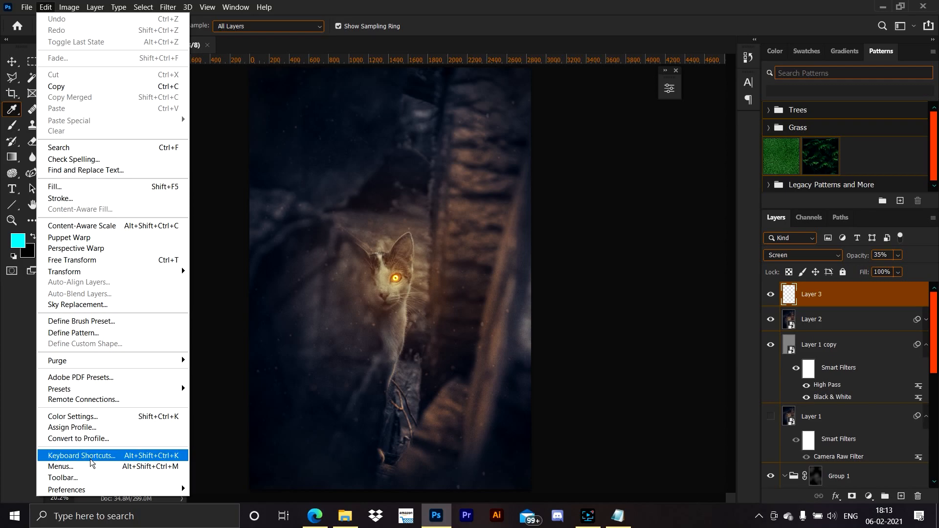
{"action": "left_click", "coordinate": [461, 149]}
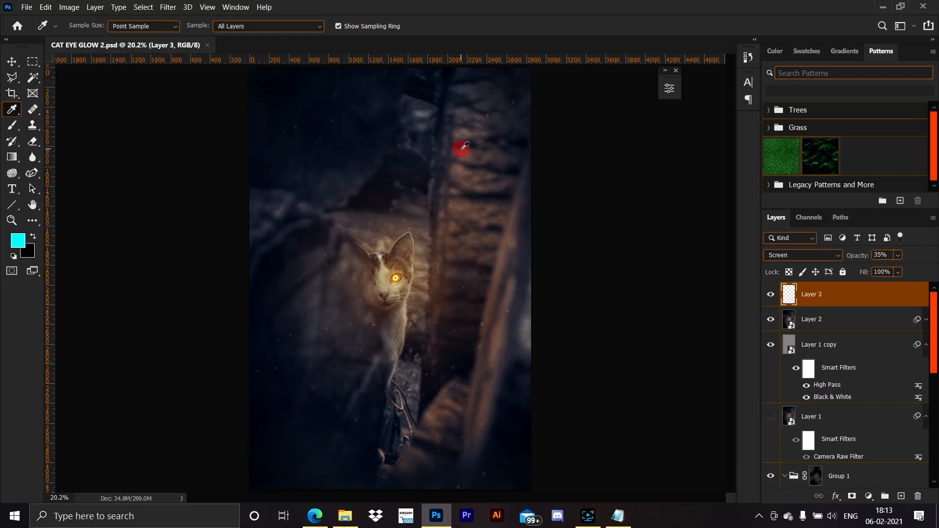
{"action": "left_click", "coordinate": [46, 6]}
{"action": "mouse_move", "coordinate": [87, 490]}
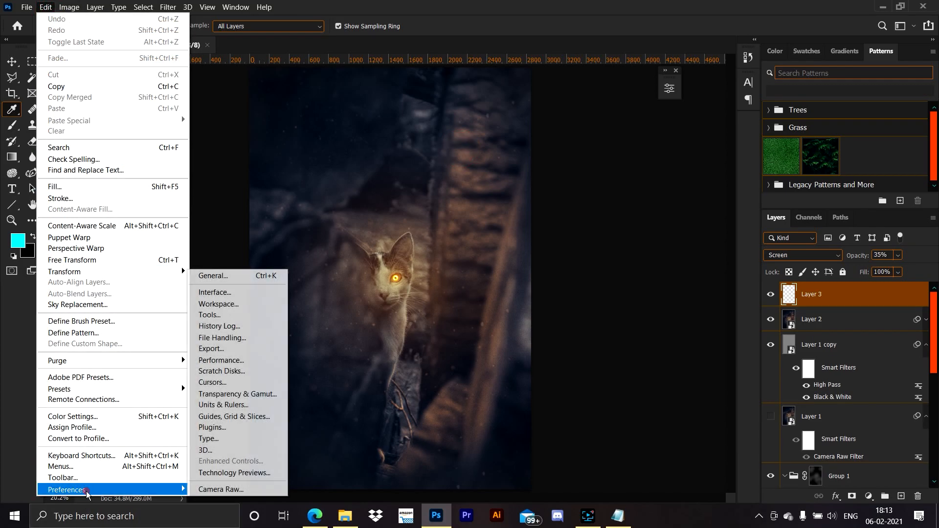
{"action": "left_click", "coordinate": [260, 293]}
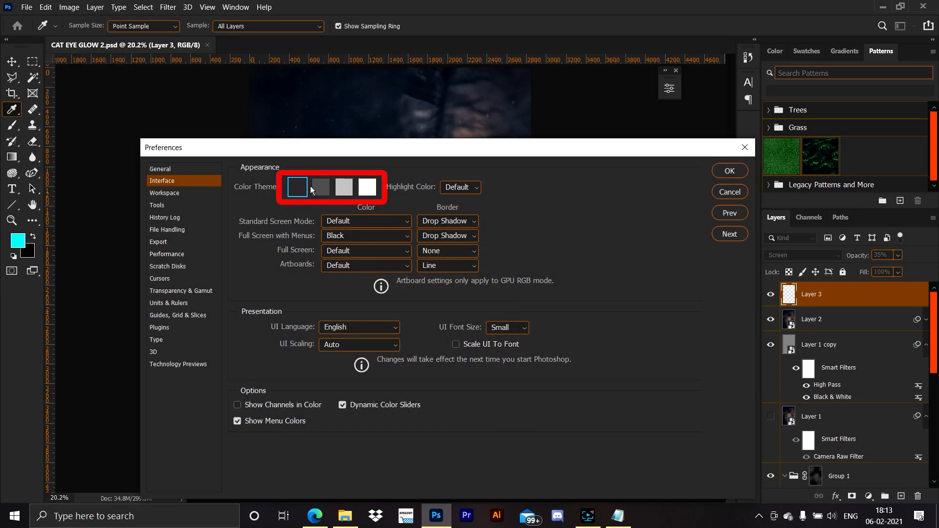
Step: Preview the available interface color themes and finish on the darkest one
{"action": "left_click", "coordinate": [337, 188]}
{"action": "left_click", "coordinate": [367, 190]}
{"action": "left_click", "coordinate": [344, 187]}
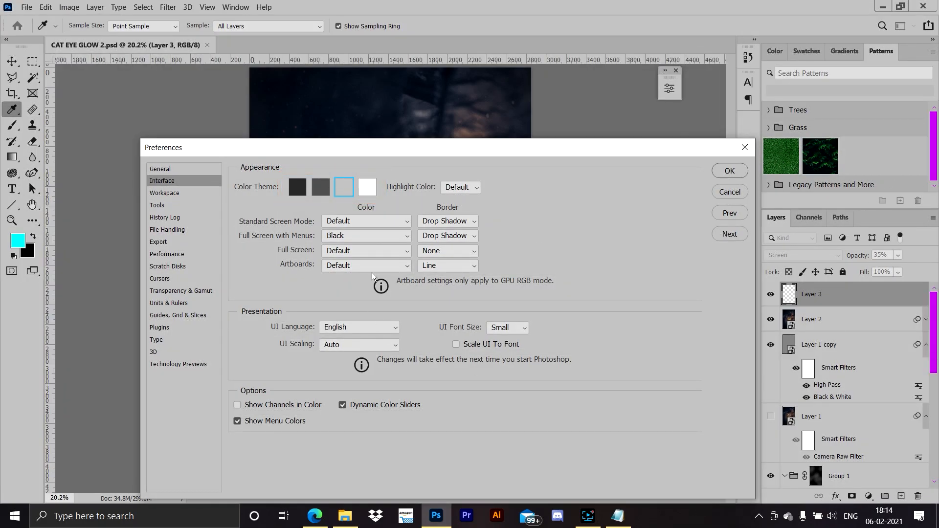
{"action": "left_click", "coordinate": [320, 188]}
{"action": "left_click", "coordinate": [297, 188]}
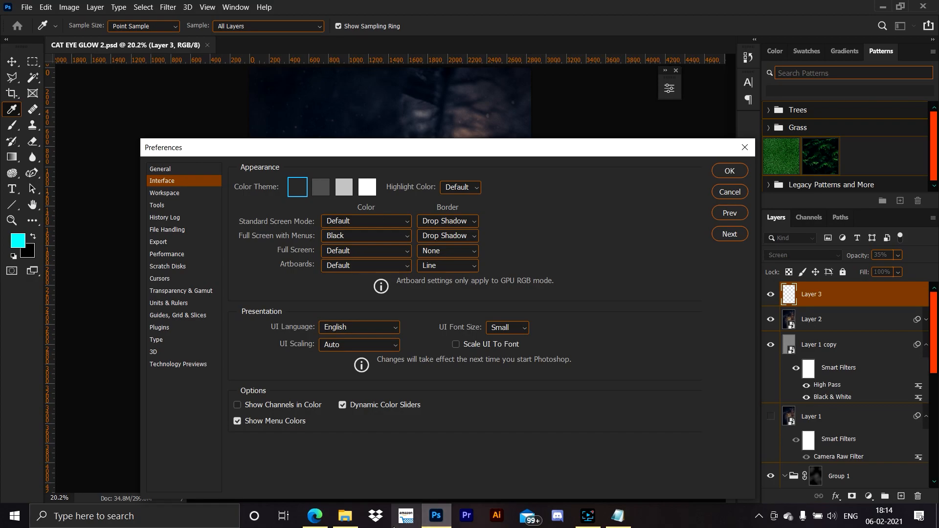
Step: Switch to UIColors.txt in Notepad and go through the four Cyan rows against the four color themes
{"action": "left_click", "coordinate": [618, 516]}
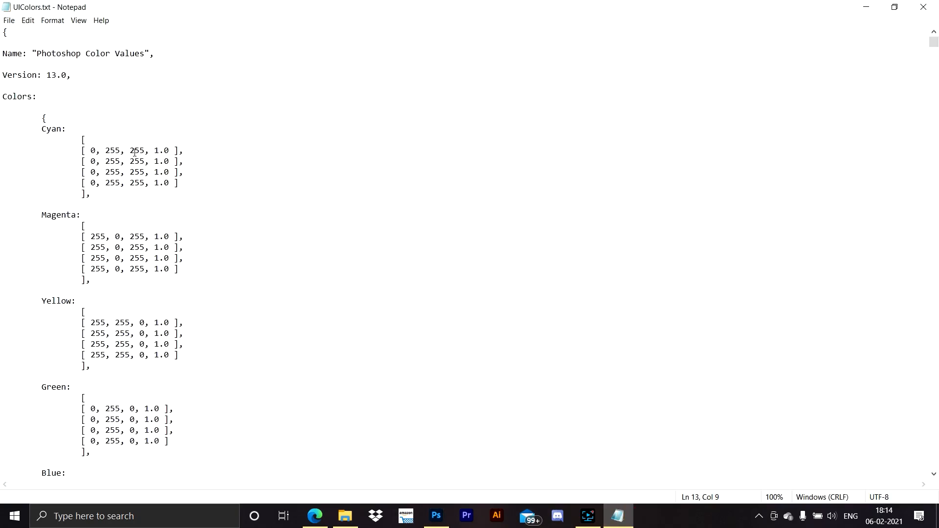
{"action": "left_click_drag", "start_coordinate": [82, 148], "coordinate": [186, 152]}
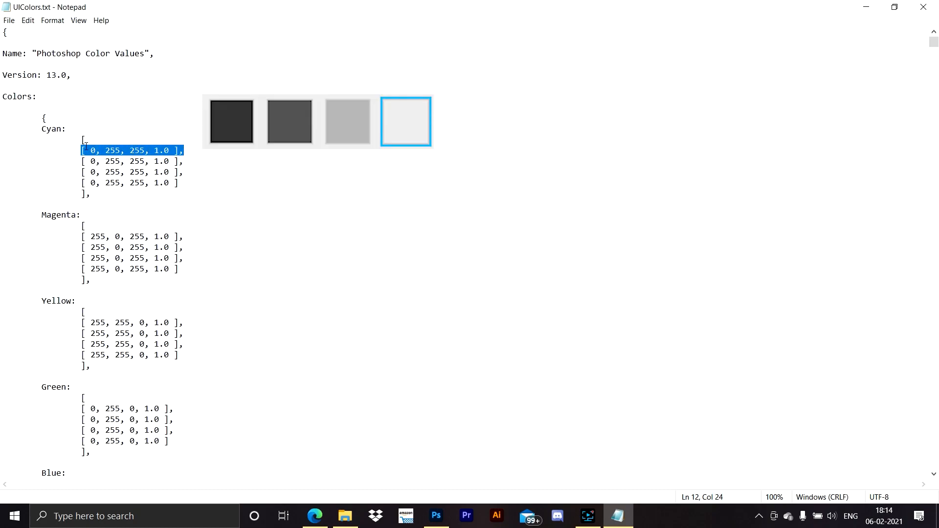
{"action": "left_click_drag", "start_coordinate": [73, 160], "coordinate": [185, 173]}
{"action": "left_click_drag", "start_coordinate": [77, 180], "coordinate": [186, 183]}
{"action": "left_click", "coordinate": [209, 179]}
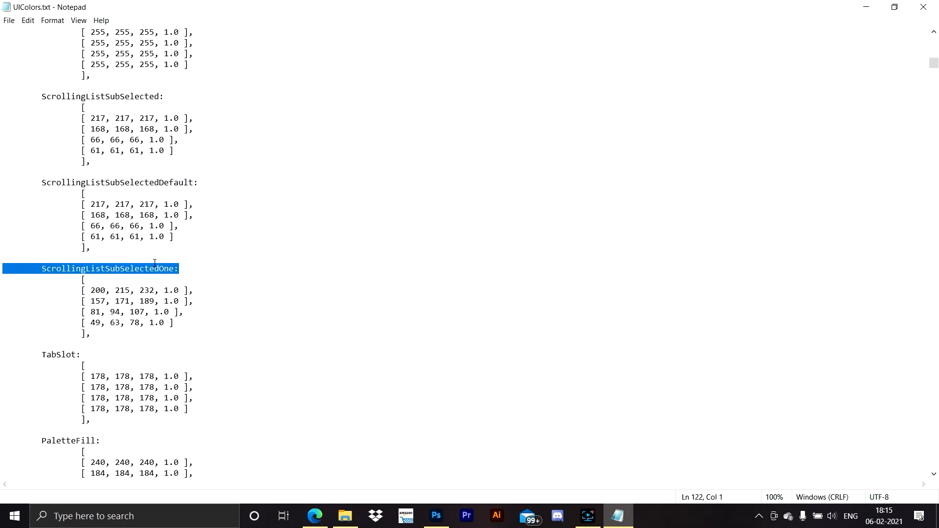
Step: Examine the ScrollingListSubSelectedDefault and ScrollingListSubSelectedOne entry names in UIColors.txt
{"action": "left_click", "coordinate": [155, 263]}
{"action": "left_click", "coordinate": [224, 280]}
{"action": "left_click", "coordinate": [154, 182]}
{"action": "left_click", "coordinate": [140, 269]}
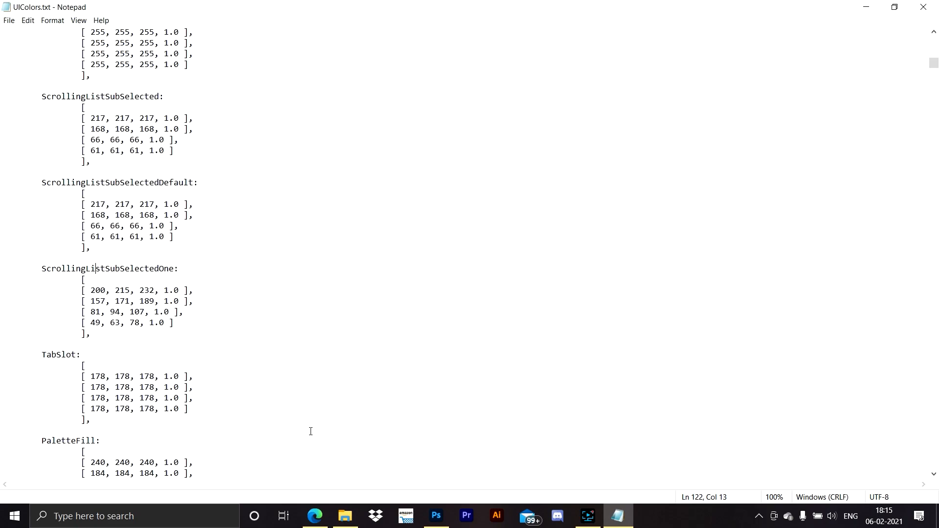
{"action": "left_click", "coordinate": [618, 516]}
{"action": "left_click", "coordinate": [617, 516]}
{"action": "scroll", "coordinate": [98, 317], "scroll_direction": "down", "scroll_amount": 1}
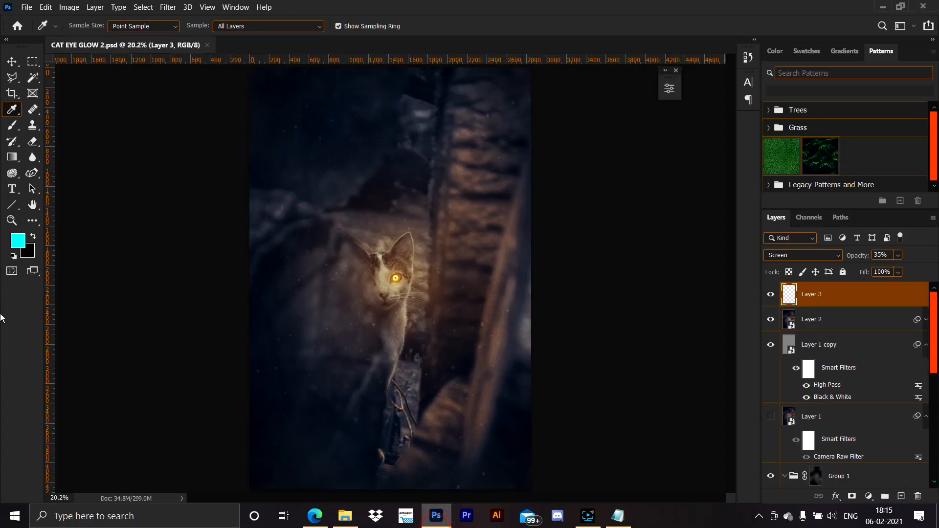
Step: Inspect the RGB values of a green hue in Photoshop's foreground Color Picker and cancel the color change
{"action": "left_click", "coordinate": [18, 240]}
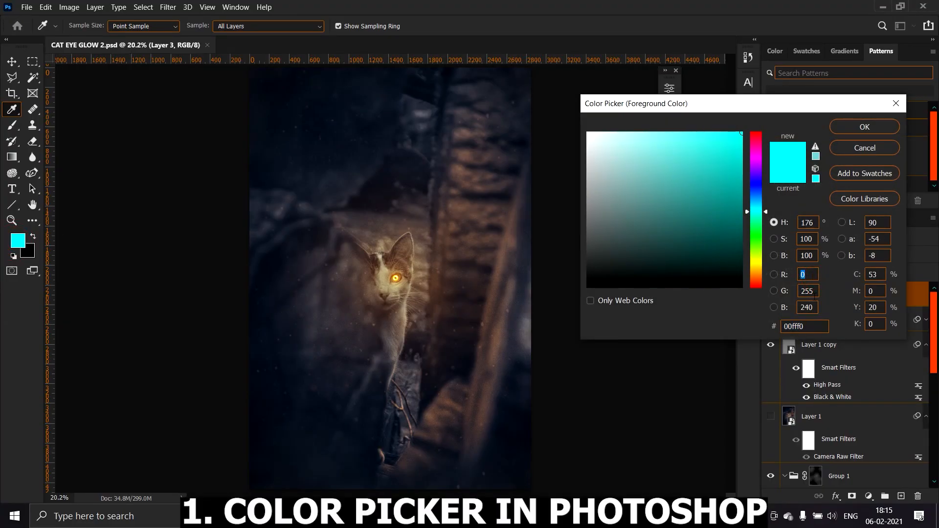
{"action": "left_click", "coordinate": [812, 307]}
{"action": "left_click_drag", "start_coordinate": [759, 189], "coordinate": [759, 244]}
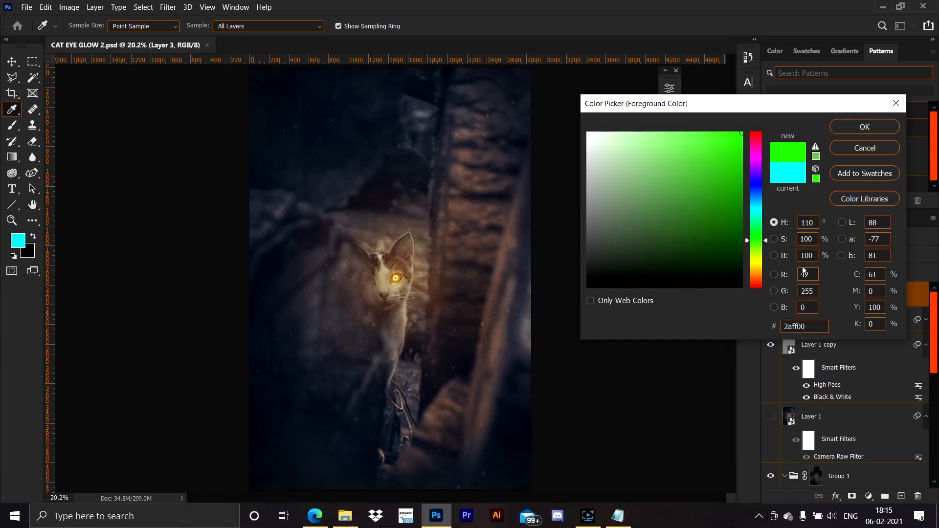
{"action": "left_click", "coordinate": [859, 150]}
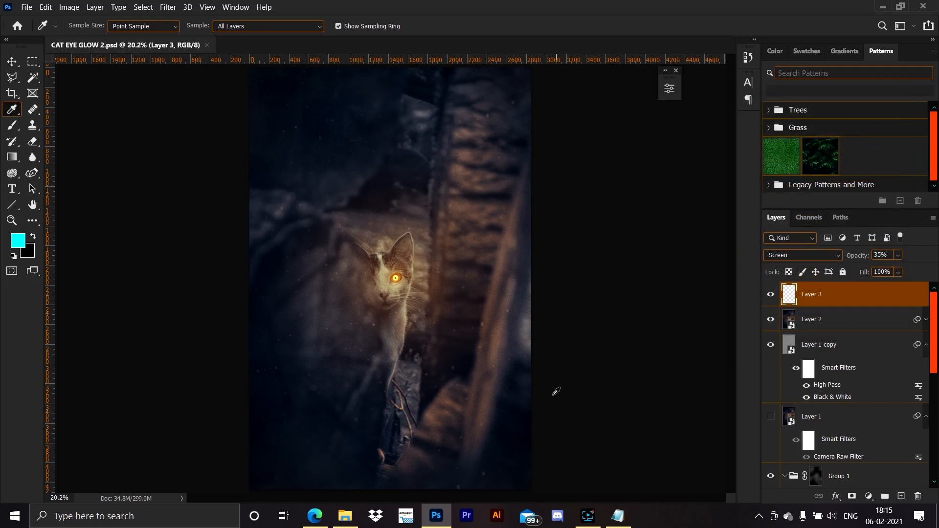
Step: Switch to Edge, search for "rgb color picker" in a new tab and open the rgbcolorcode.com result
{"action": "left_click", "coordinate": [315, 514]}
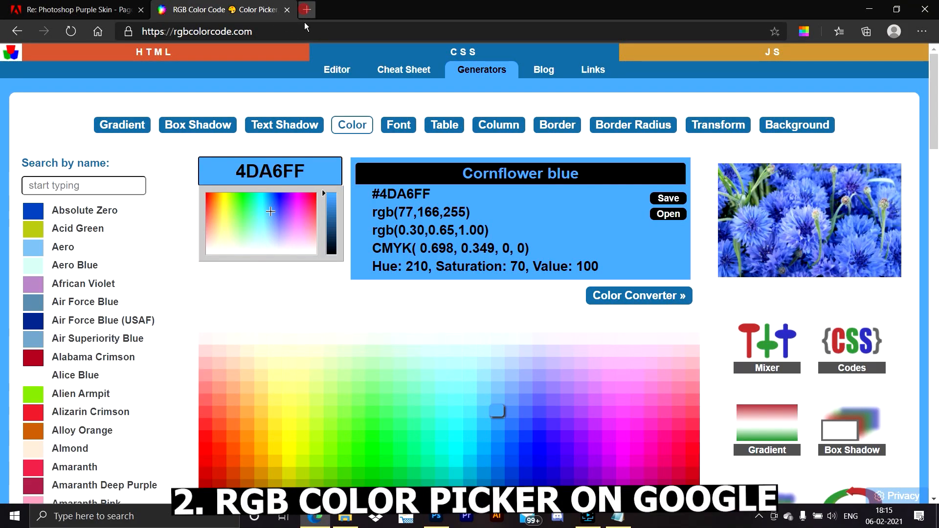
{"action": "left_click", "coordinate": [306, 9]}
{"action": "type", "text": "rgb color "}
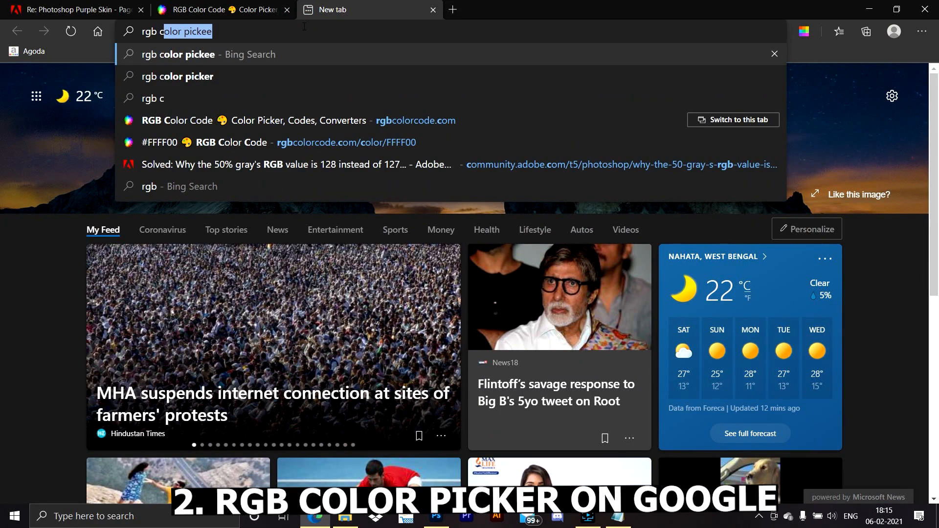
{"action": "type", "text": "picker"}
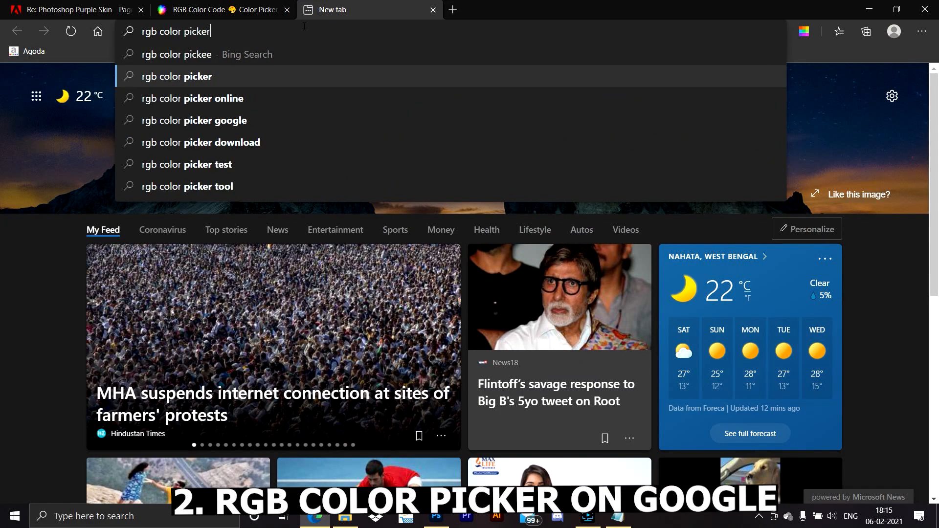
{"action": "key", "text": "Return"}
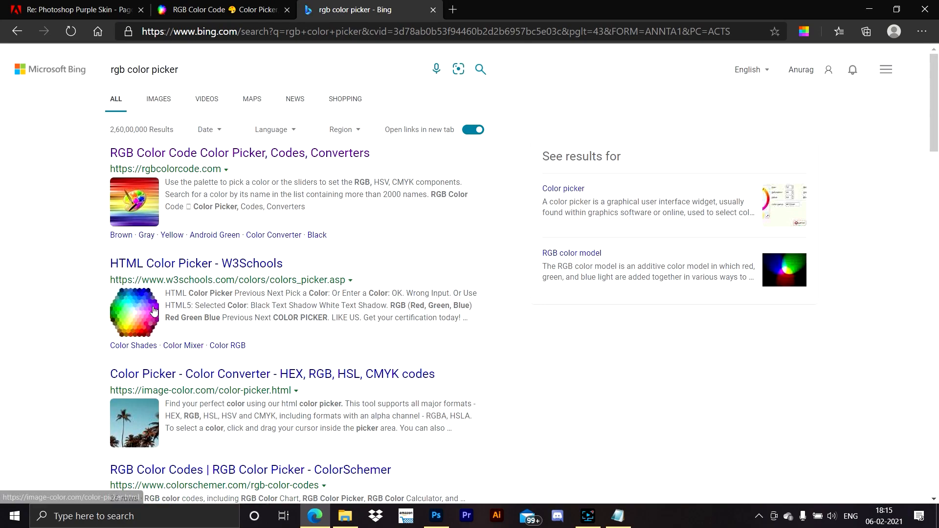
{"action": "left_click", "coordinate": [228, 163]}
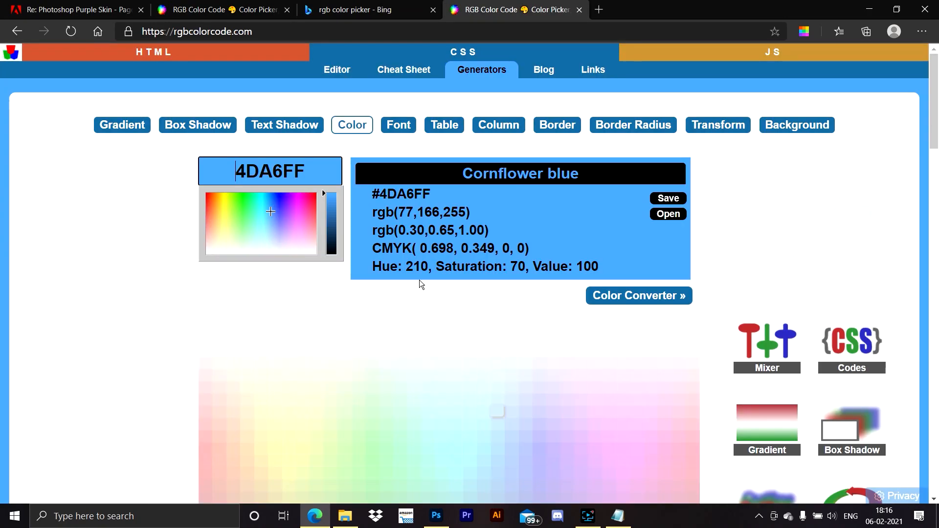
Step: Pick the green swatch 00FF55 from the color grid and copy from its rgb(0,255,85) value
{"action": "scroll", "coordinate": [413, 279], "scroll_direction": "down", "scroll_amount": 4}
{"action": "left_click", "coordinate": [401, 247]}
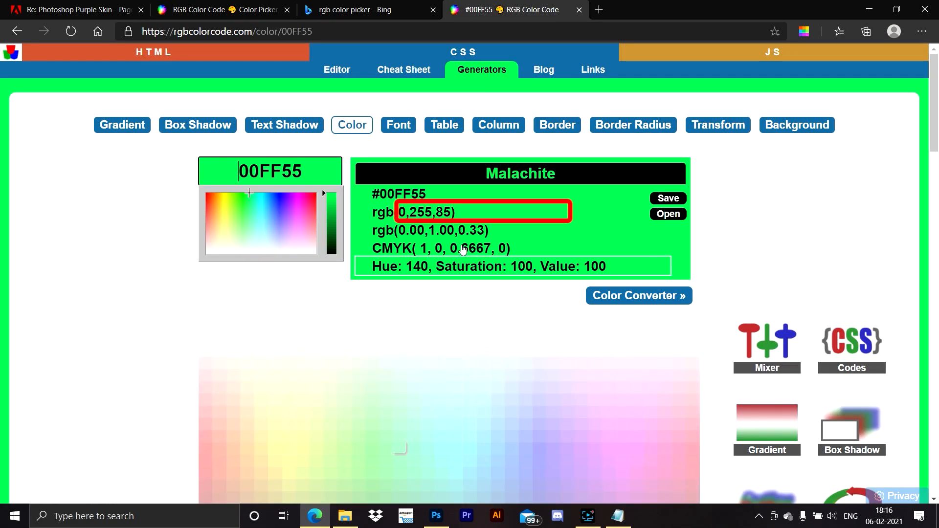
{"action": "double_click", "coordinate": [451, 214]}
{"action": "key", "text": "ctrl+c"}
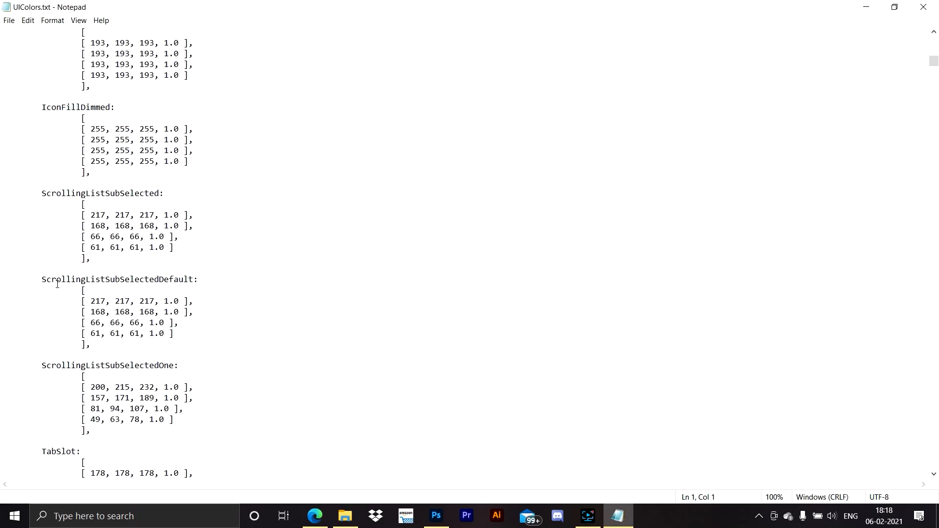
Step: Search UIColors.txt for "scrollbar" and go to the WidgetScrollbarFill entry
{"action": "scroll", "coordinate": [57, 285], "scroll_direction": "down", "scroll_amount": 7}
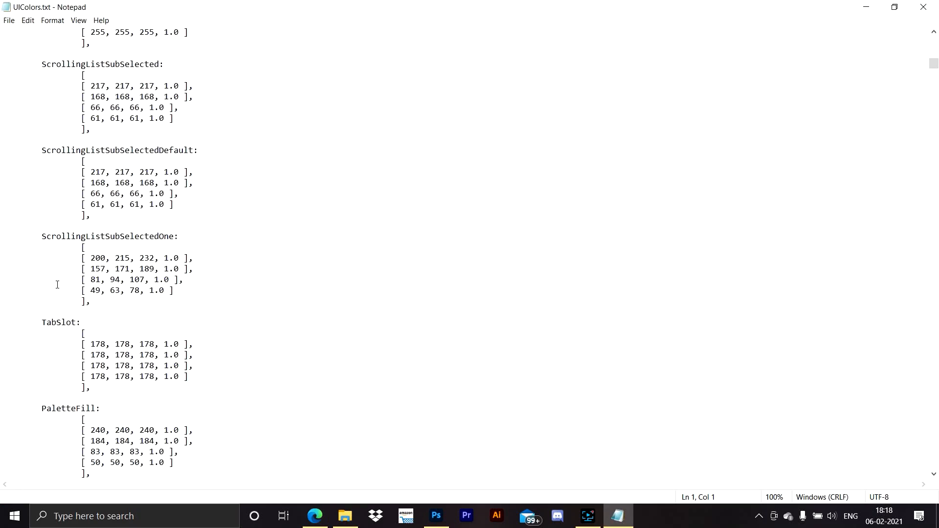
{"action": "key", "text": "ctrl+f"}
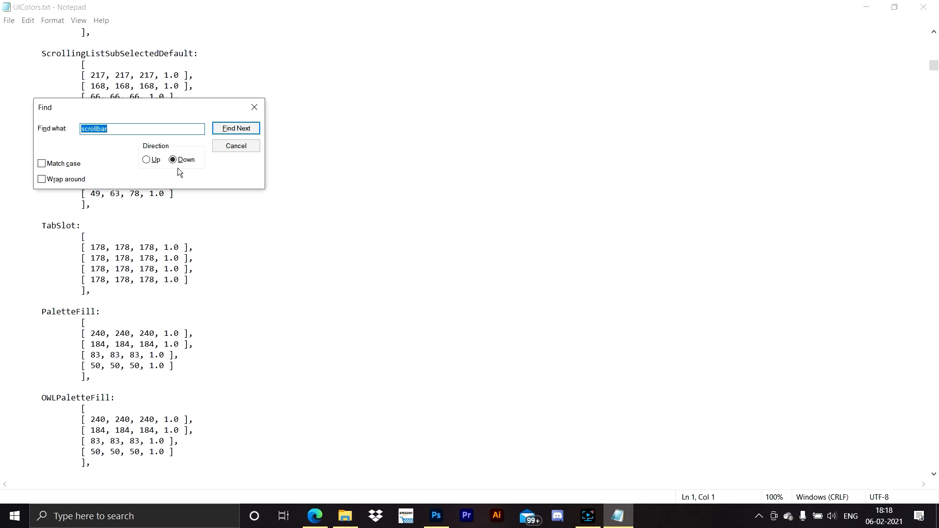
{"action": "key", "text": "Return"}
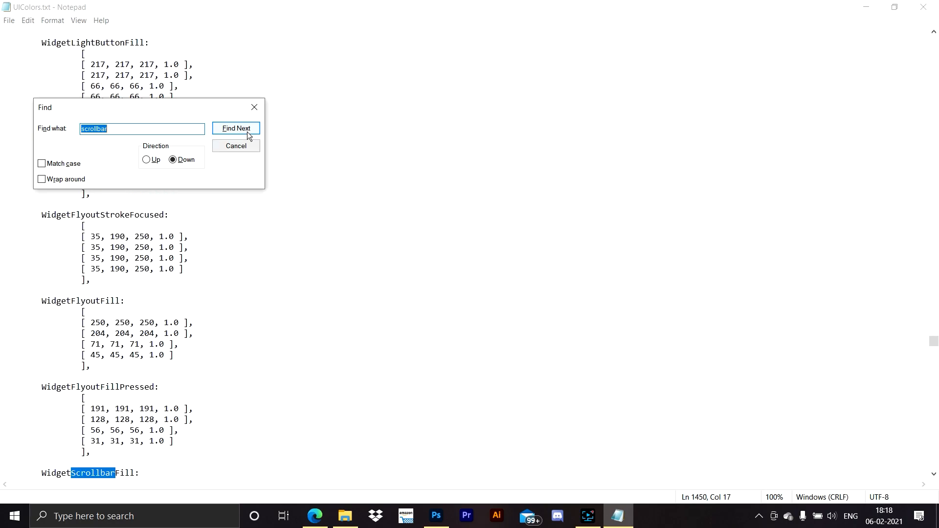
{"action": "left_click", "coordinate": [231, 146]}
{"action": "scroll", "coordinate": [97, 365], "scroll_direction": "down", "scroll_amount": 6}
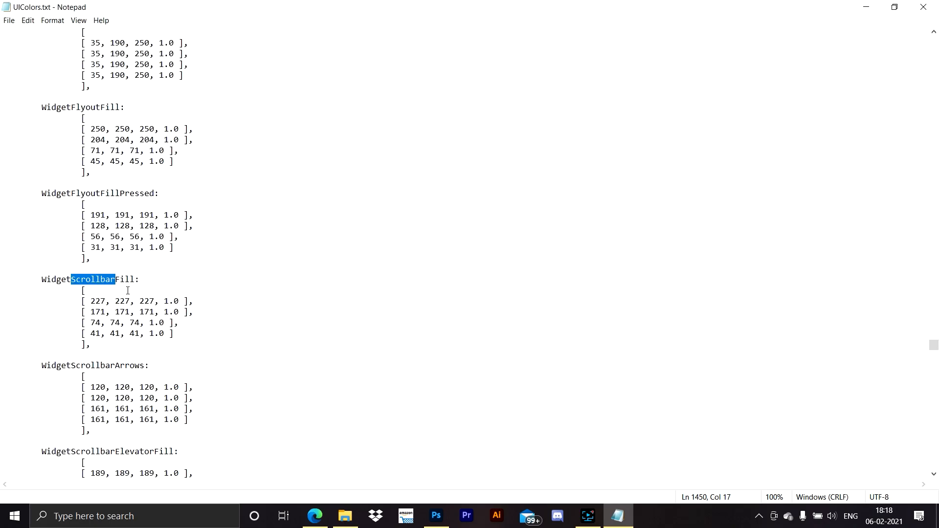
Step: Set the RGB values in the fourth row of WidgetScrollbarFill to the copied 0,255,85, keeping the opacity at 1.0
{"action": "left_click", "coordinate": [185, 286]}
{"action": "scroll", "coordinate": [82, 327], "scroll_direction": "down", "scroll_amount": 2}
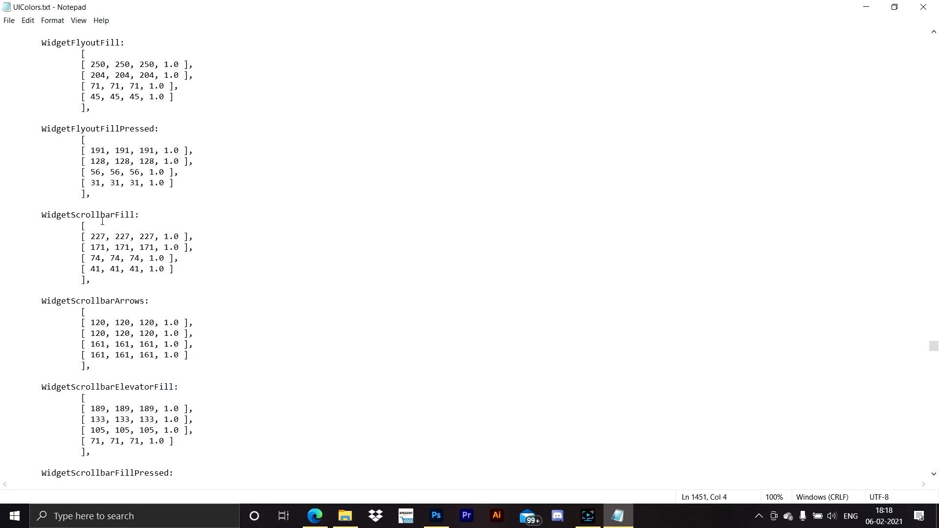
{"action": "left_click_drag", "start_coordinate": [92, 269], "coordinate": [144, 272]}
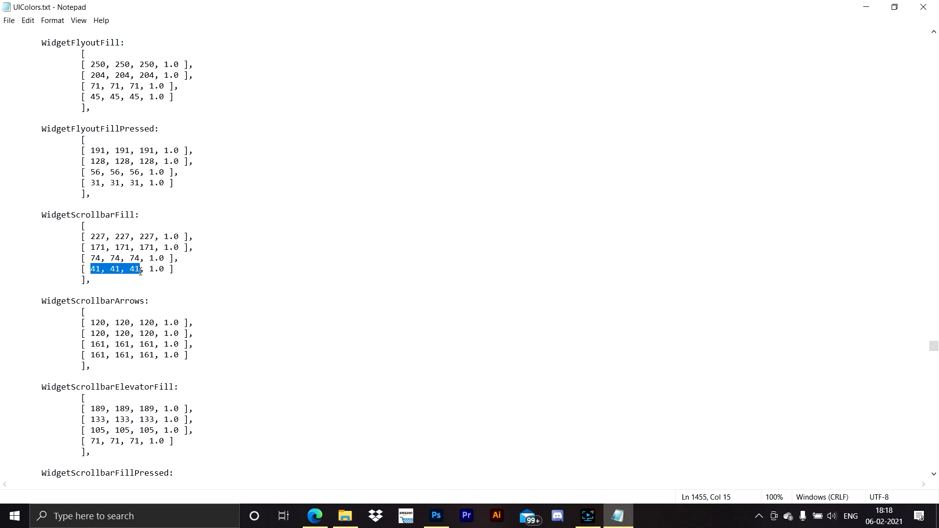
{"action": "key", "text": "ctrl+v"}
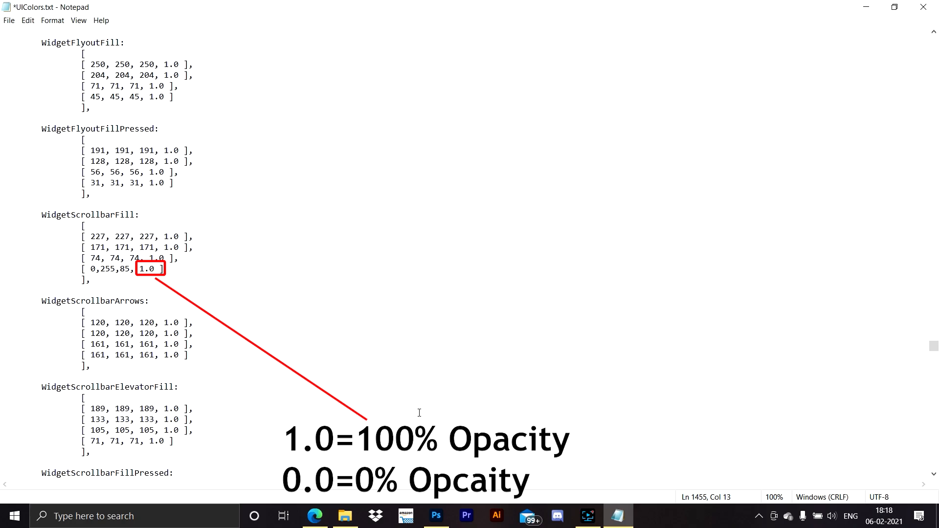
{"action": "left_click", "coordinate": [171, 264]}
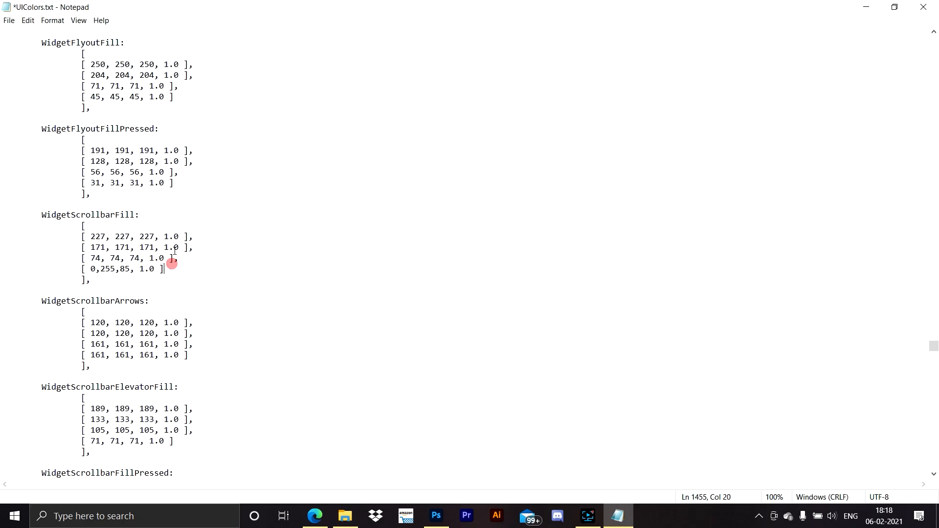
{"action": "left_click", "coordinate": [174, 247]}
{"action": "left_click", "coordinate": [179, 237]}
{"action": "left_click_drag", "start_coordinate": [74, 236], "coordinate": [192, 237]}
{"action": "left_click", "coordinate": [82, 247]}
Step: Try to save the edited file over the original UIColors.txt in the Adobe Photoshop 2021 Required folder
{"action": "left_click", "coordinate": [9, 20]}
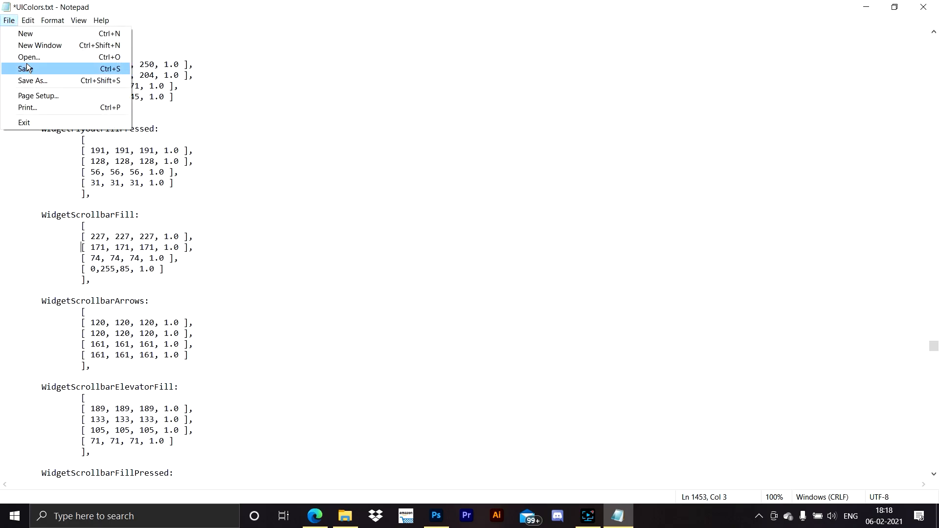
{"action": "left_click", "coordinate": [27, 65]}
{"action": "scroll", "coordinate": [151, 216], "scroll_direction": "down", "scroll_amount": 10}
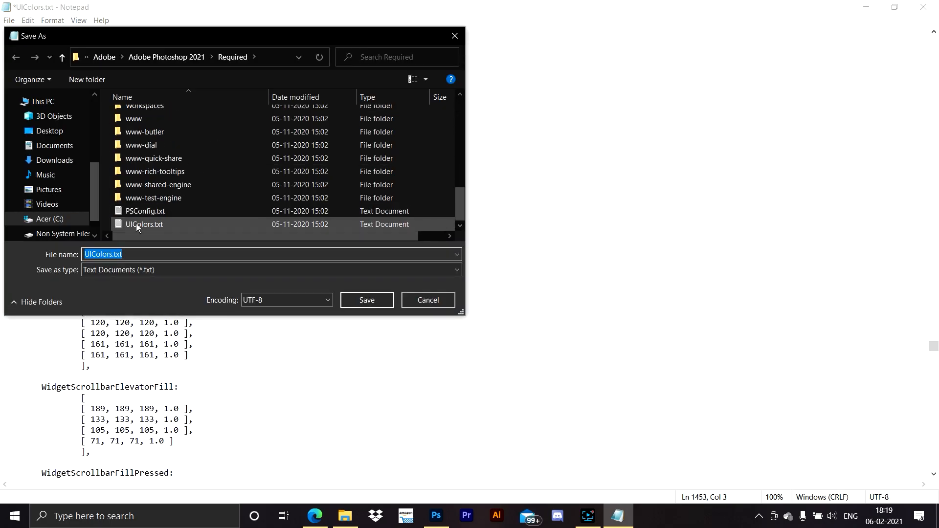
{"action": "left_click", "coordinate": [136, 224]}
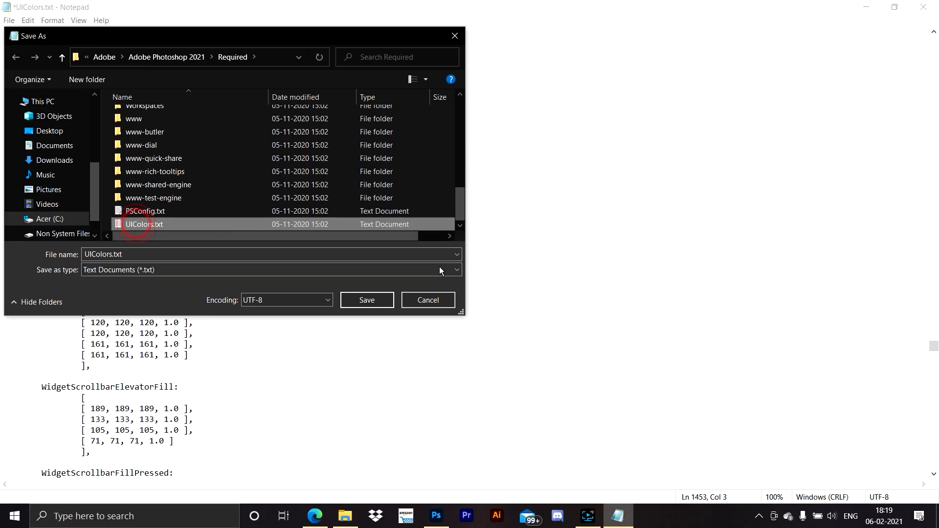
{"action": "left_click", "coordinate": [366, 300]}
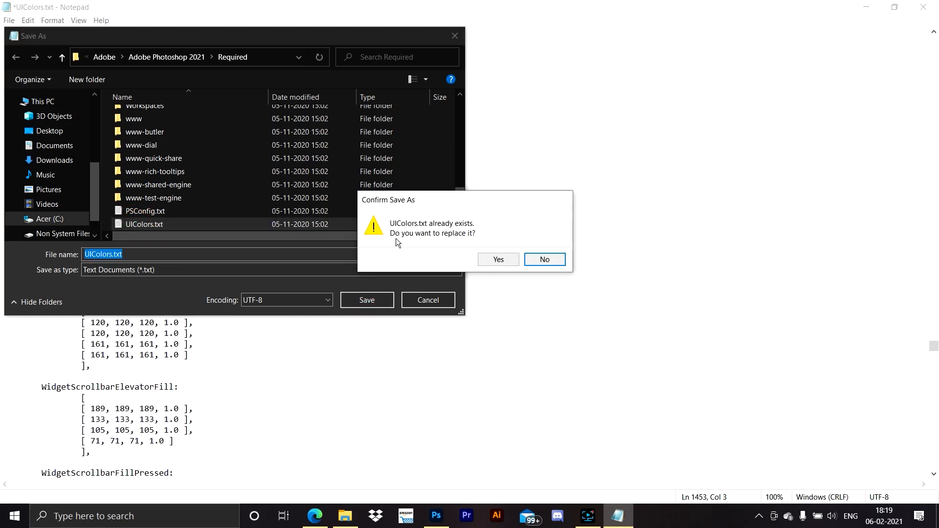
{"action": "left_click", "coordinate": [492, 261]}
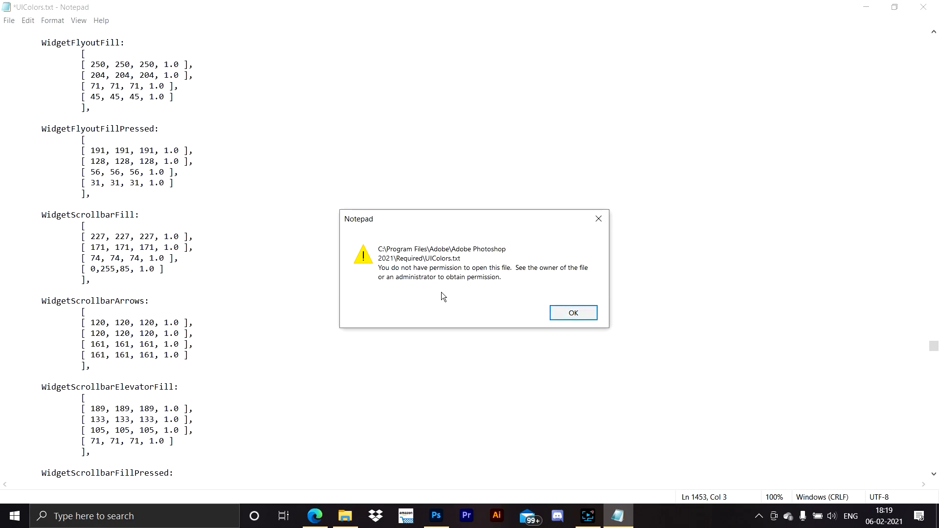
{"action": "left_click", "coordinate": [567, 313]}
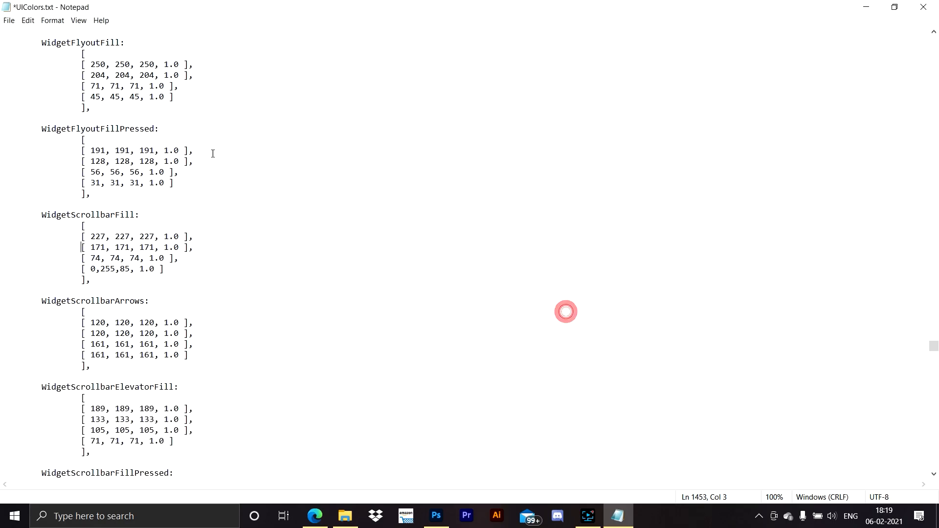
Step: Save the edited file as UIColors.txt on the Desktop, replacing the existing copy there
{"action": "left_click", "coordinate": [9, 20]}
{"action": "left_click", "coordinate": [26, 69]}
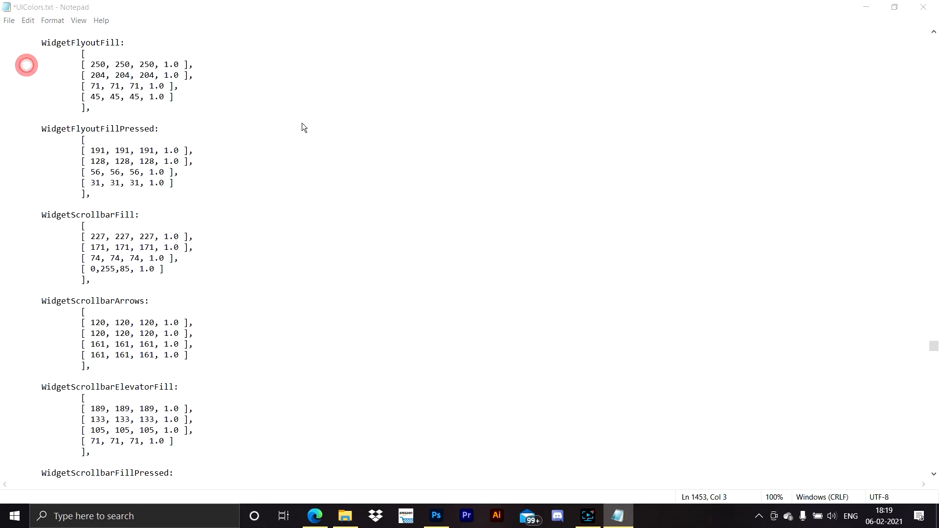
{"action": "left_click", "coordinate": [51, 131]}
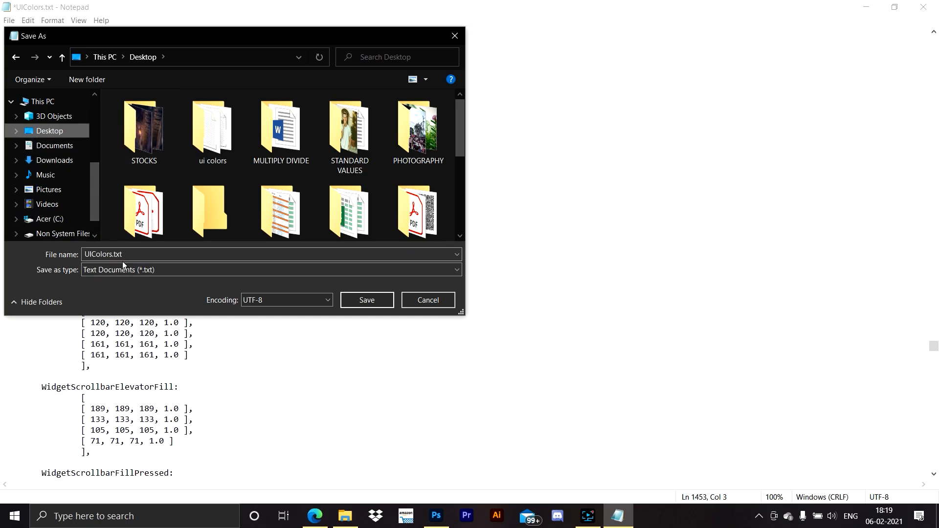
{"action": "left_click", "coordinate": [367, 301]}
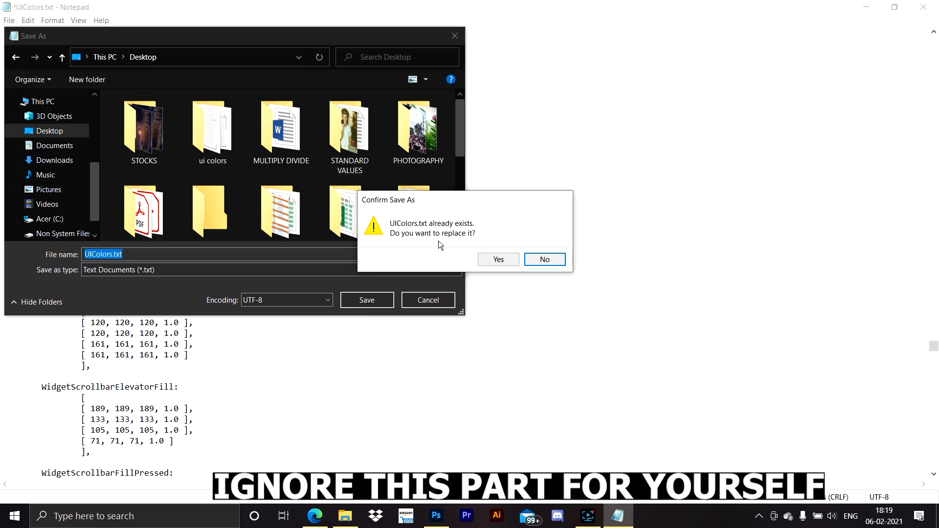
{"action": "left_click", "coordinate": [495, 260]}
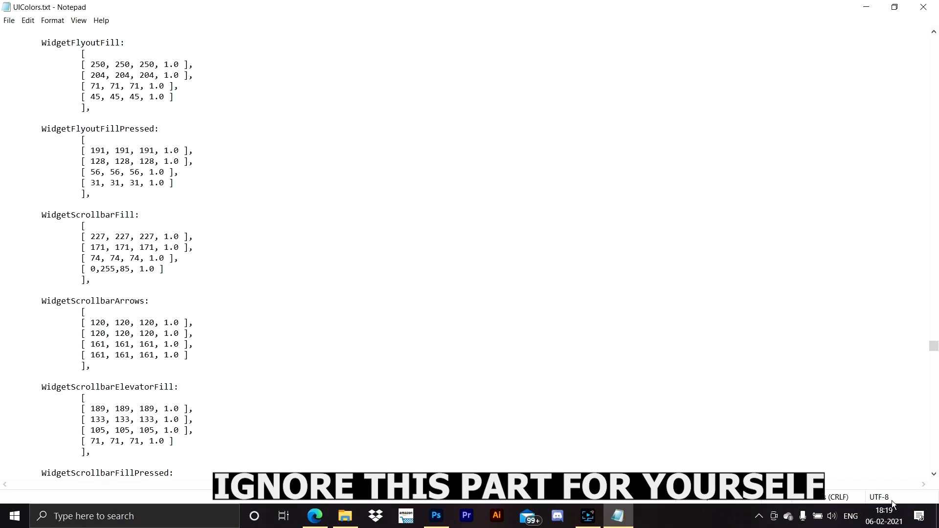
Step: Copy UIColors.txt from the desktop into Photoshop 2021's Required folder, replacing the original and granting administrator permission
{"action": "key", "text": "super+d"}
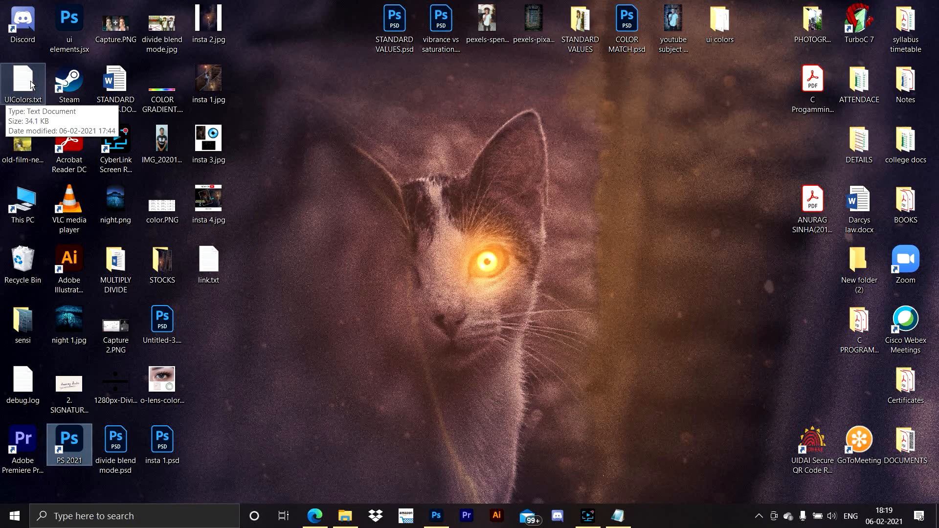
{"action": "left_click", "coordinate": [31, 85]}
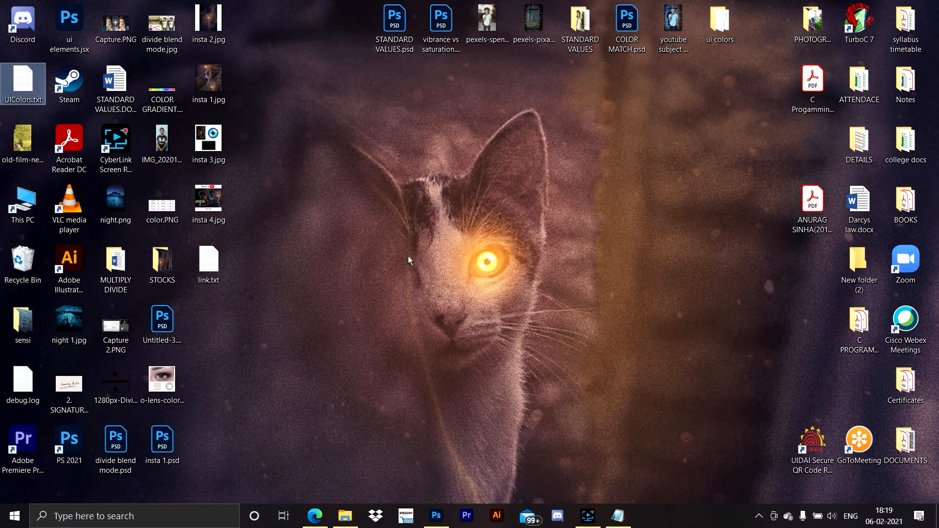
{"action": "left_click", "coordinate": [345, 516]}
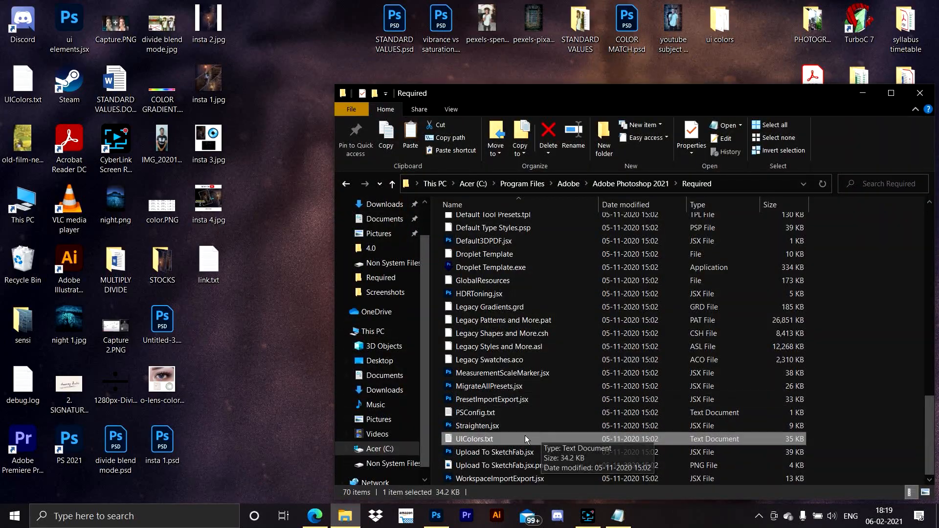
{"action": "key", "text": "ctrl+v"}
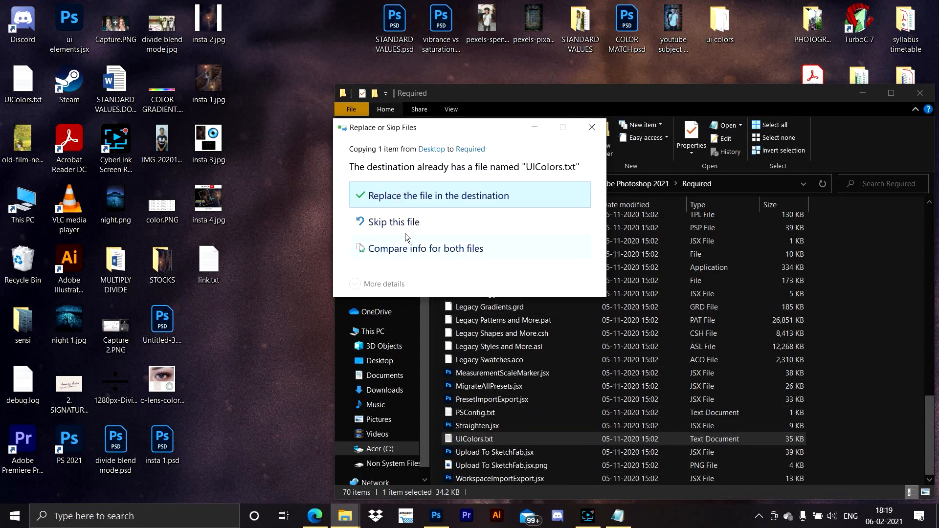
{"action": "left_click", "coordinate": [490, 198]}
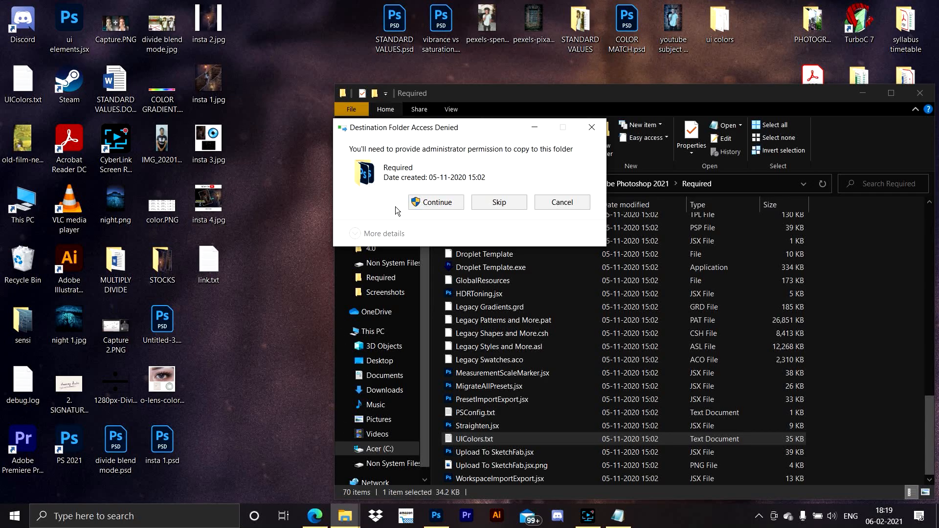
{"action": "left_click", "coordinate": [434, 202]}
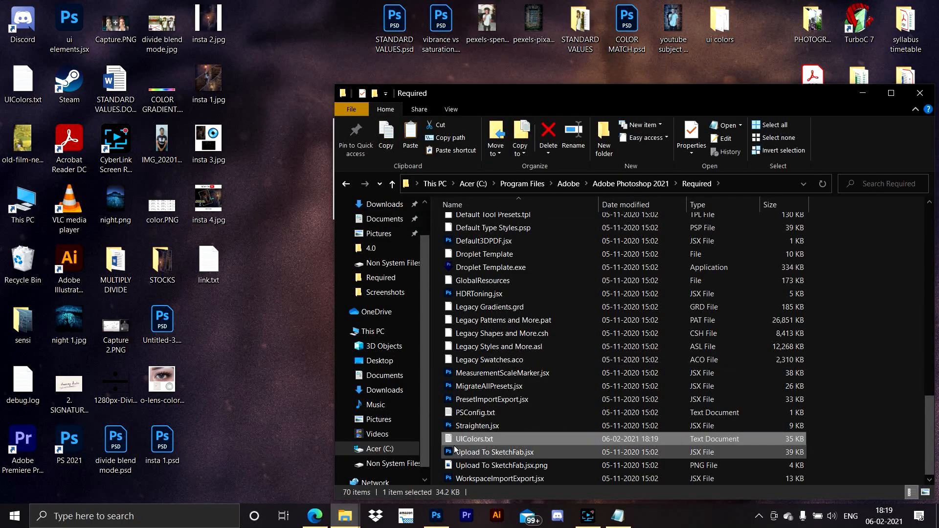
Step: Reopen Photoshop to load the edited interface colors from UIColors.txt
{"action": "left_click", "coordinate": [435, 520]}
{"action": "right_click", "coordinate": [435, 519]}
{"action": "left_click", "coordinate": [437, 521]}
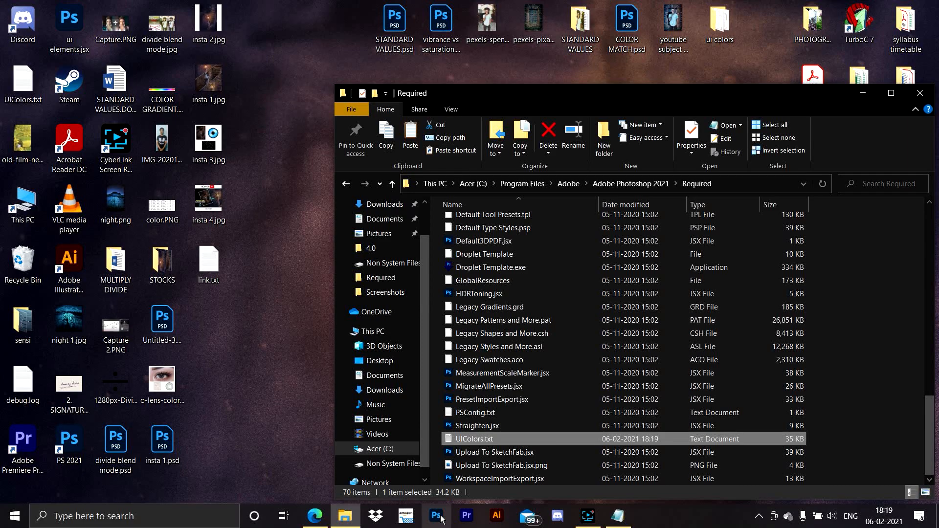
{"action": "left_click", "coordinate": [442, 519]}
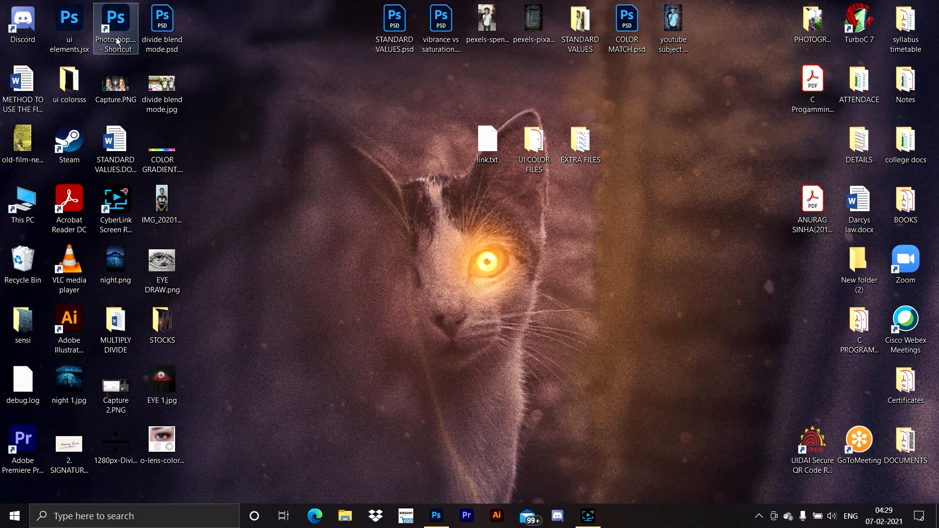
Step: Browse from This PC to C:\Program Files\Adobe\Adobe Photoshop 2021\Required and show the folder's full path
{"action": "double_click", "coordinate": [26, 203]}
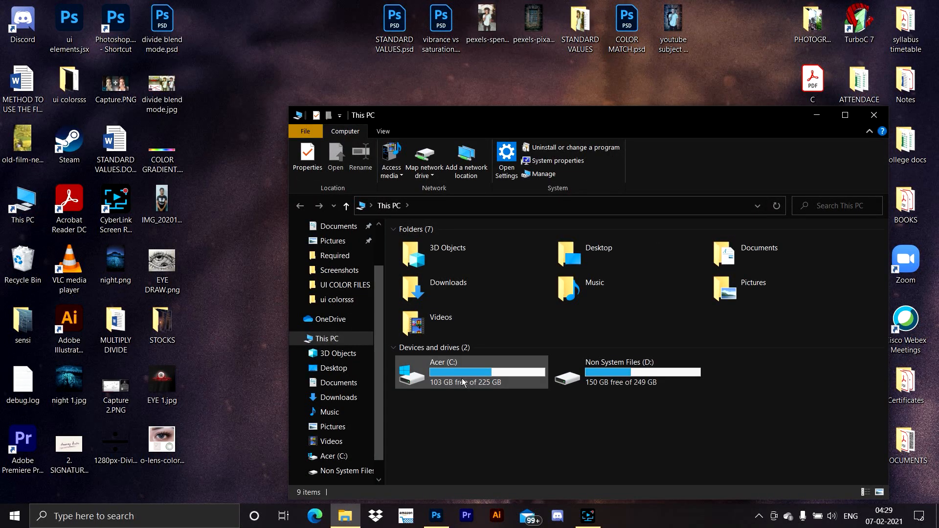
{"action": "double_click", "coordinate": [442, 381]}
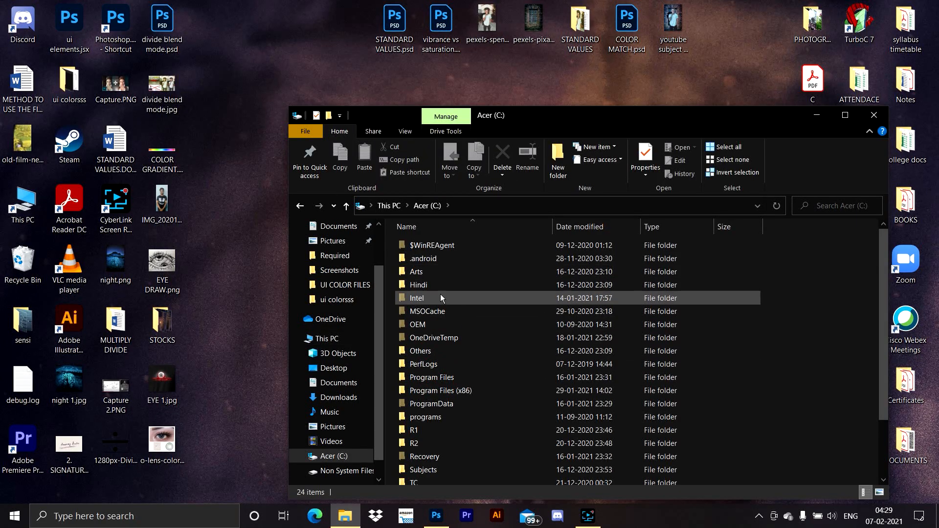
{"action": "double_click", "coordinate": [455, 378]}
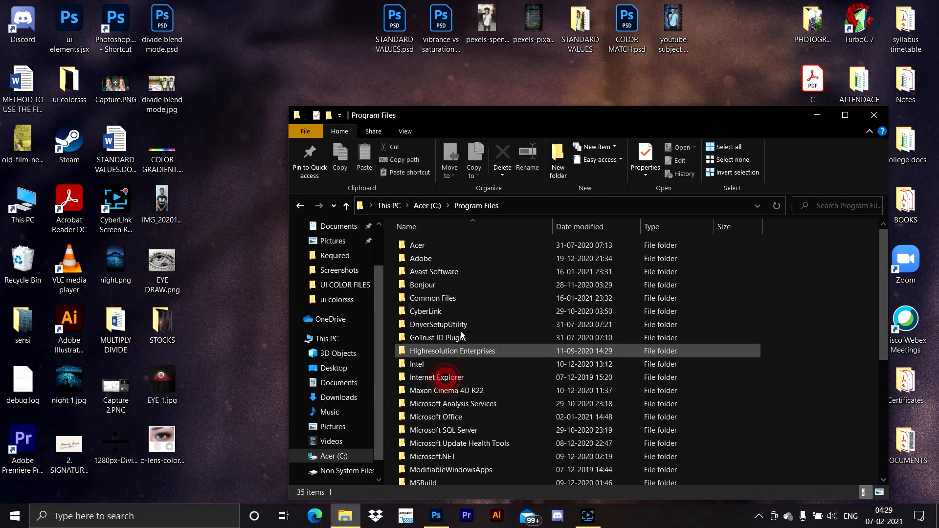
{"action": "double_click", "coordinate": [473, 261]}
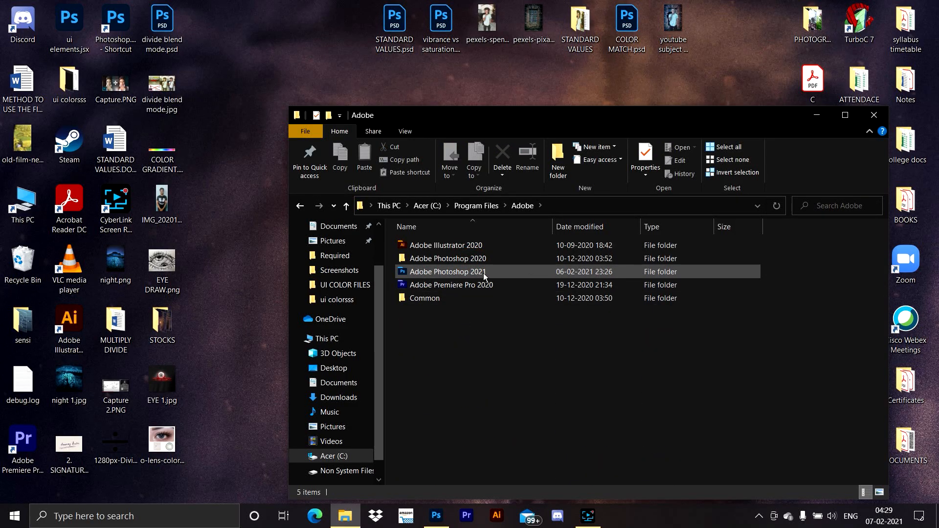
{"action": "double_click", "coordinate": [440, 271]}
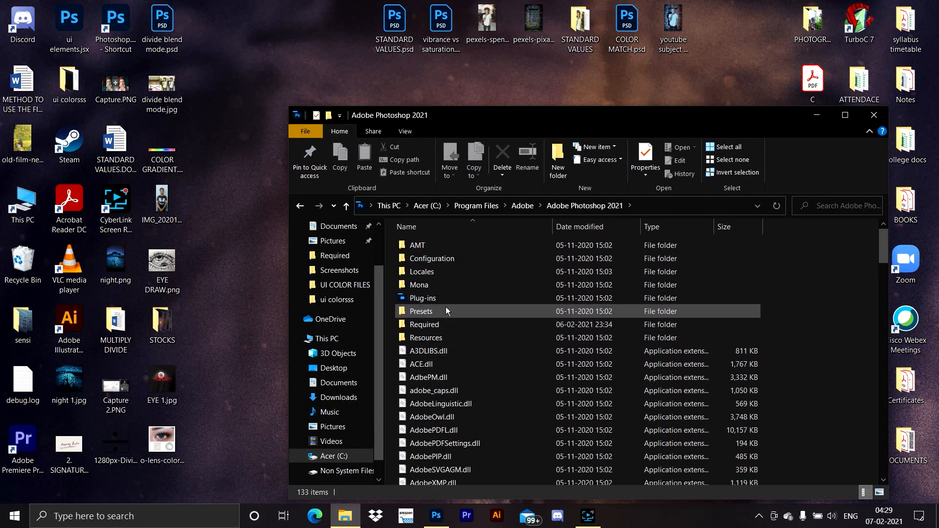
{"action": "double_click", "coordinate": [440, 324]}
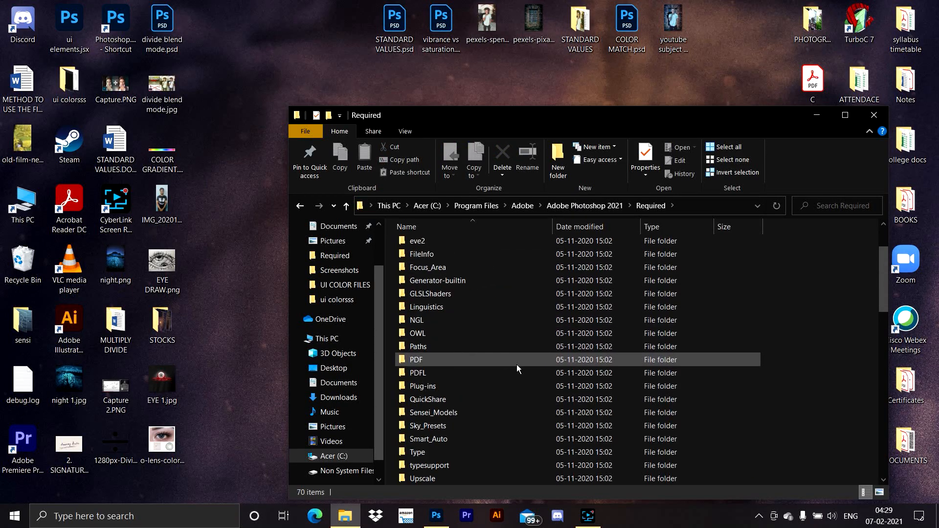
{"action": "scroll", "coordinate": [517, 367], "scroll_direction": "down", "scroll_amount": 10}
{"action": "left_click", "coordinate": [569, 294]}
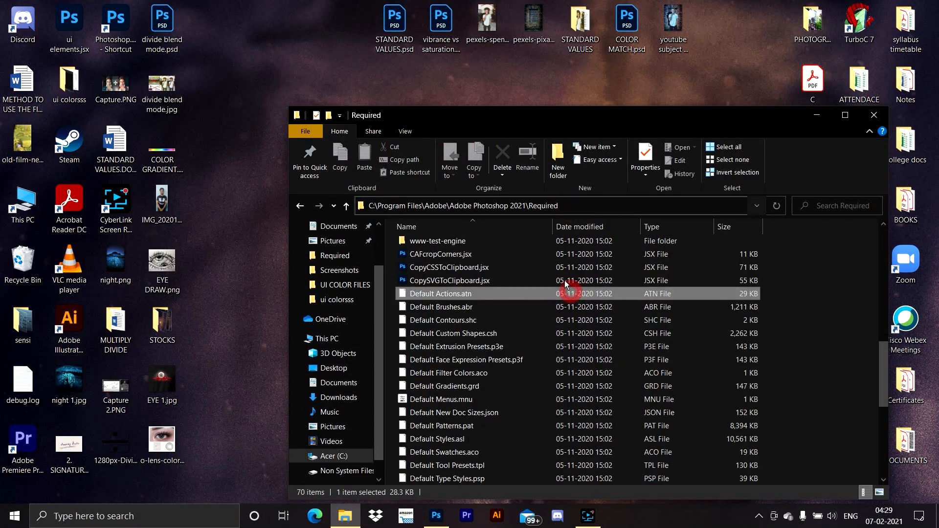
{"action": "left_click", "coordinate": [680, 206]}
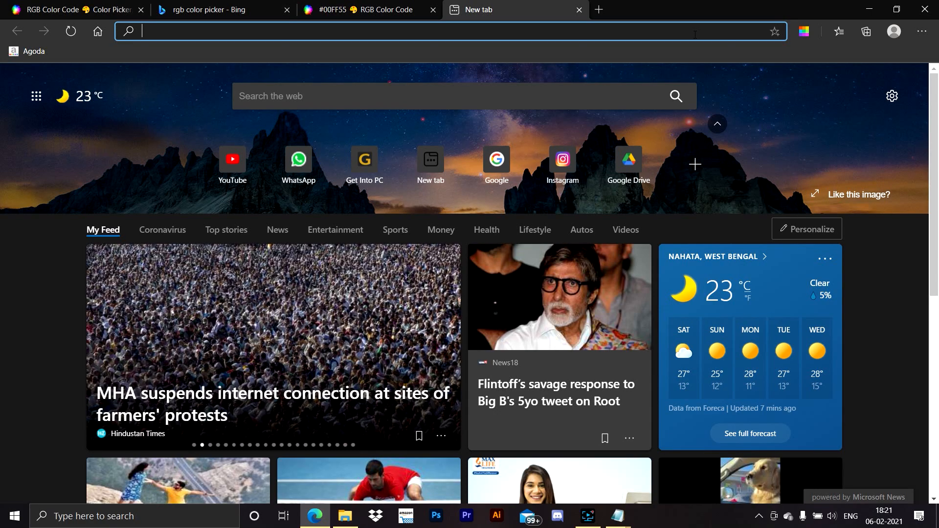
{"action": "type", "text": "https://community.adobe.com/t5/photoshop/photoshop-purple-skin/m-p/11811438#M510260"}
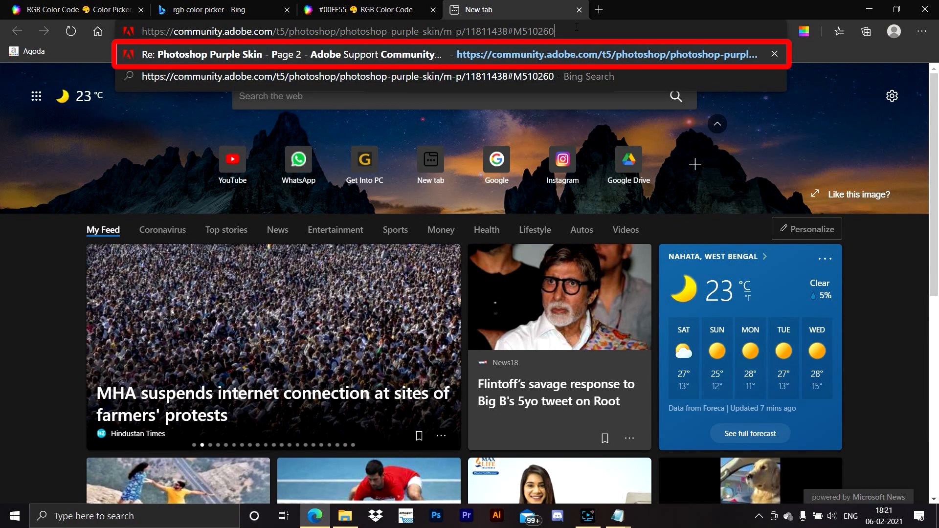
{"action": "key", "text": "Return"}
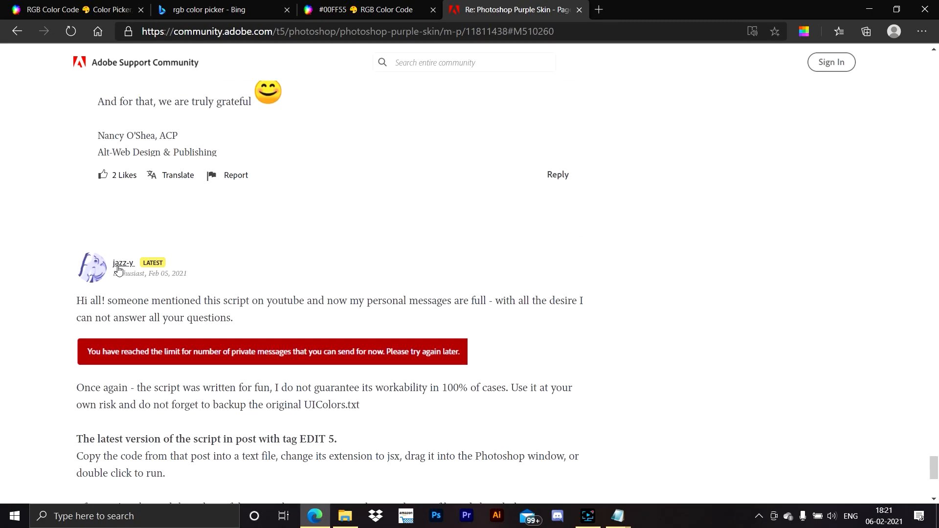
{"action": "mouse_move", "coordinate": [143, 272]}
{"action": "scroll", "coordinate": [277, 227], "scroll_direction": "up", "scroll_amount": 15}
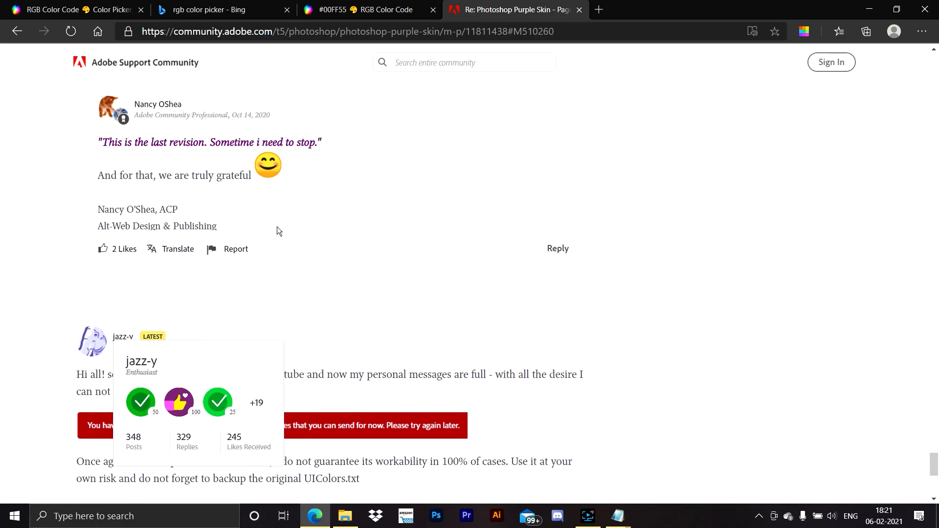
{"action": "scroll", "coordinate": [279, 226], "scroll_direction": "up", "scroll_amount": 10}
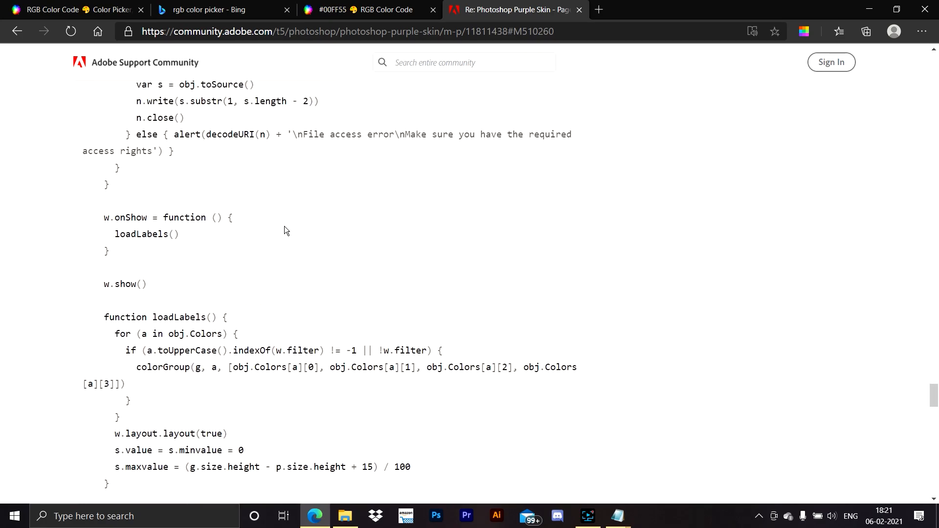
{"action": "scroll", "coordinate": [233, 260], "scroll_direction": "up", "scroll_amount": 15}
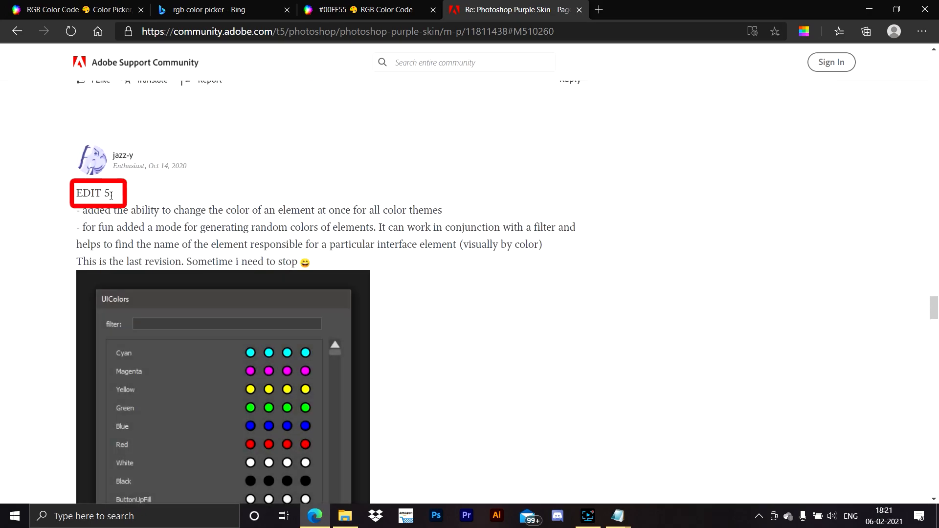
Step: Copy the whole script in the EDIT 5 post, from "#target photoshop" through the final "format is wrong!" line
{"action": "left_click_drag", "start_coordinate": [121, 194], "coordinate": [65, 197]}
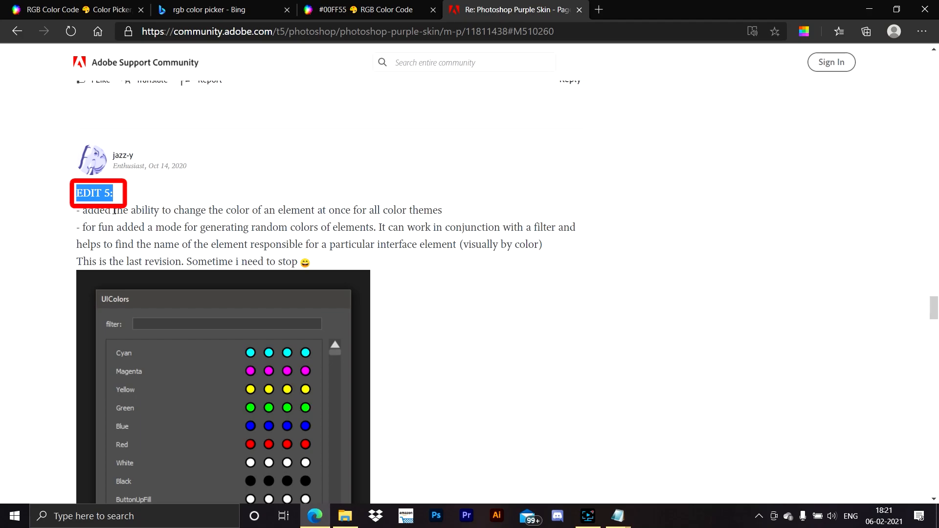
{"action": "scroll", "coordinate": [477, 410], "scroll_direction": "down", "scroll_amount": 10}
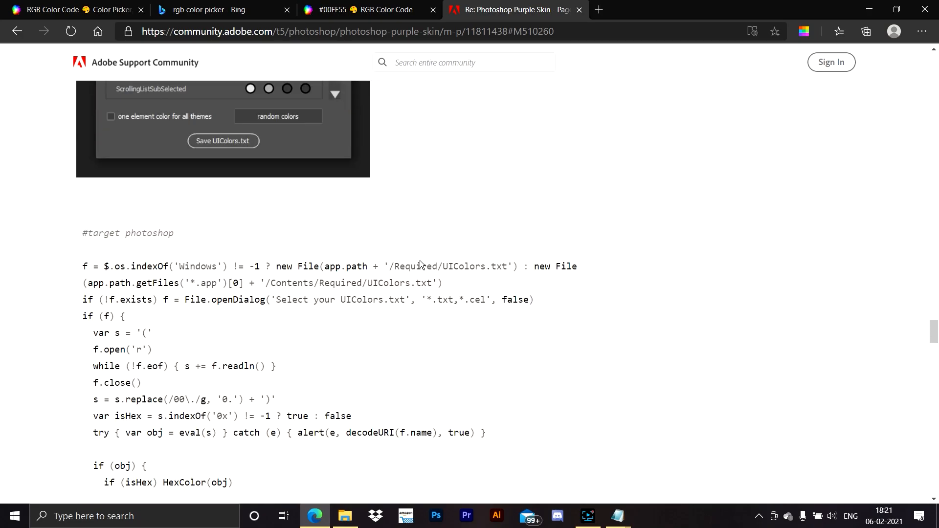
{"action": "scroll", "coordinate": [331, 191], "scroll_direction": "down", "scroll_amount": 2}
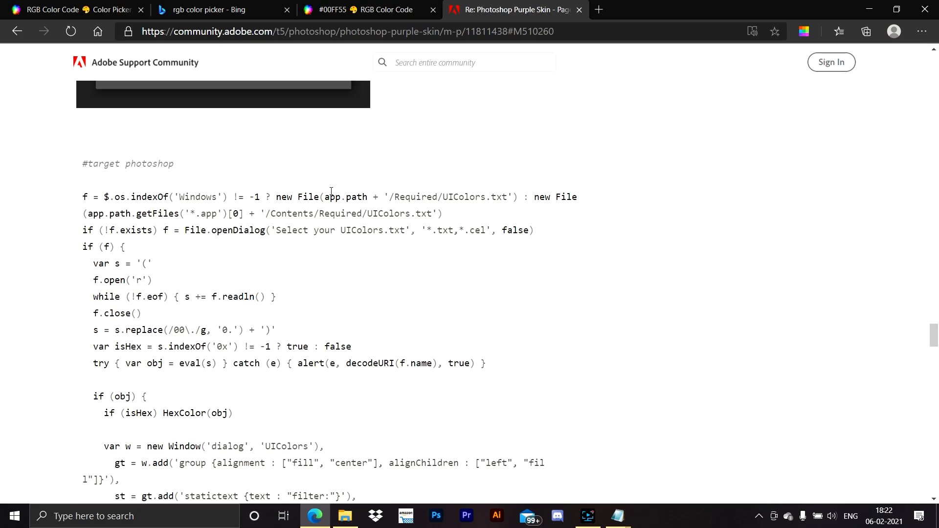
{"action": "left_click_drag", "start_coordinate": [80, 163], "coordinate": [403, 103]}
{"action": "scroll", "coordinate": [509, 438], "scroll_direction": "down", "scroll_amount": 5}
{"action": "scroll", "coordinate": [508, 439], "scroll_direction": "down", "scroll_amount": 20}
{"action": "scroll", "coordinate": [499, 434], "scroll_direction": "down", "scroll_amount": 15}
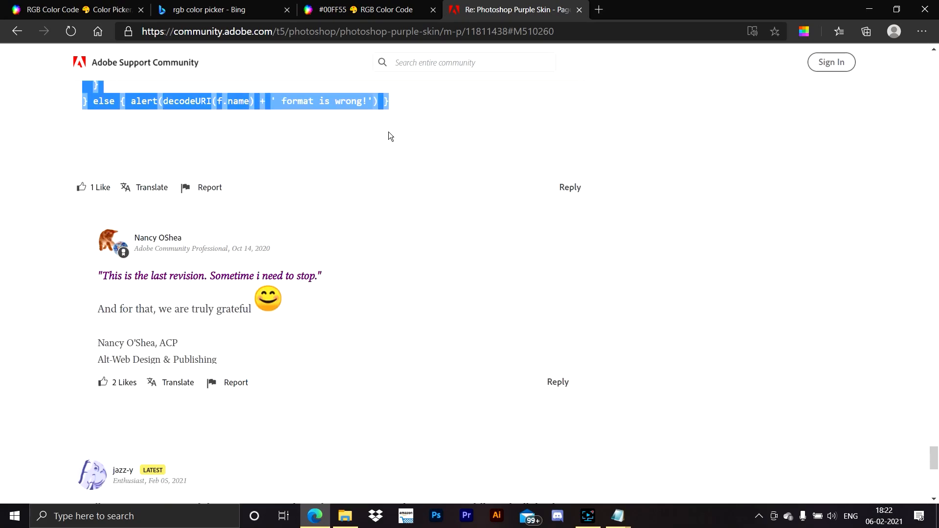
Step: Open Notepad and paste the copied script into a blank document
{"action": "left_click", "coordinate": [118, 522]}
{"action": "type", "text": "no"}
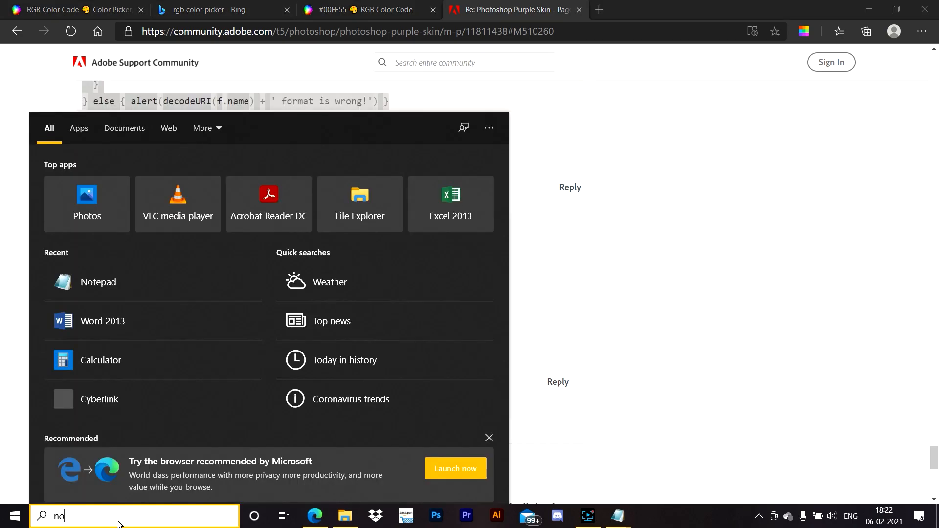
{"action": "type", "text": "tep"}
{"action": "key", "text": "Return"}
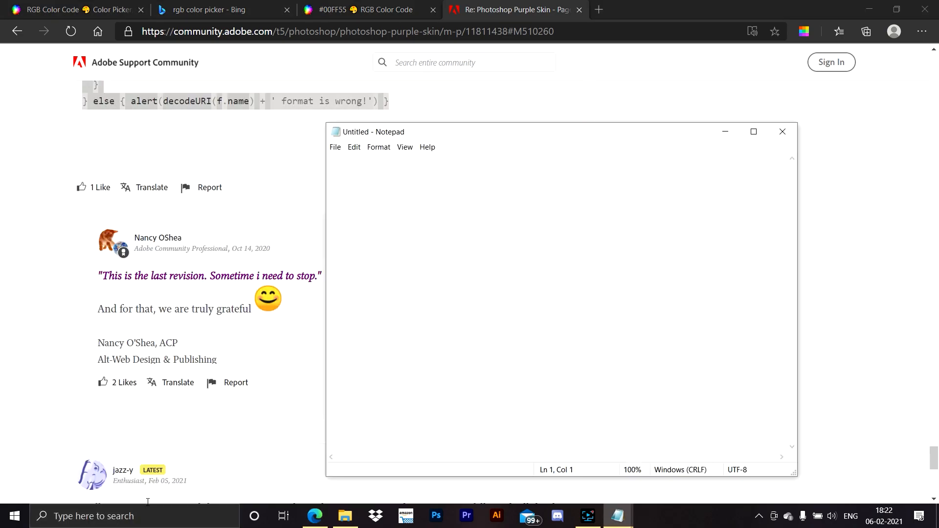
{"action": "key", "text": "ctrl+v"}
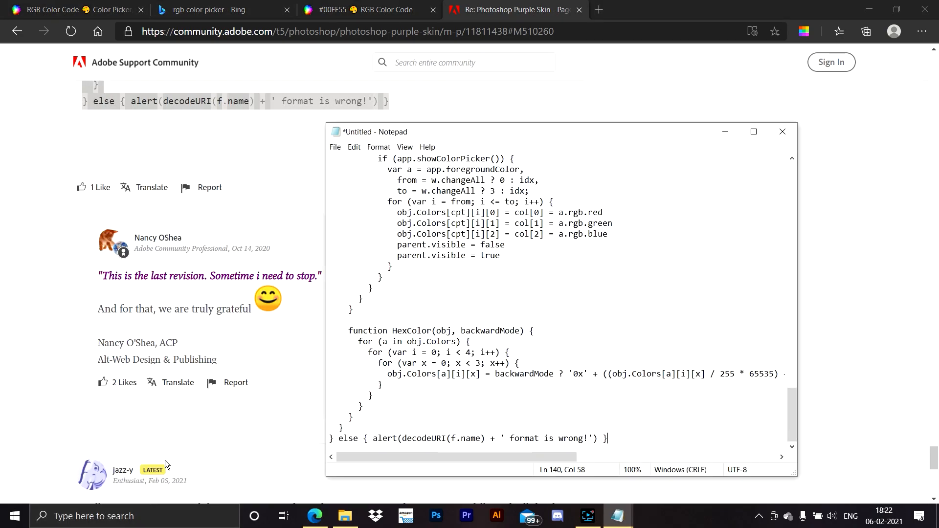
Step: Save the pasted script to the Desktop as color.jsx
{"action": "left_click", "coordinate": [335, 147]}
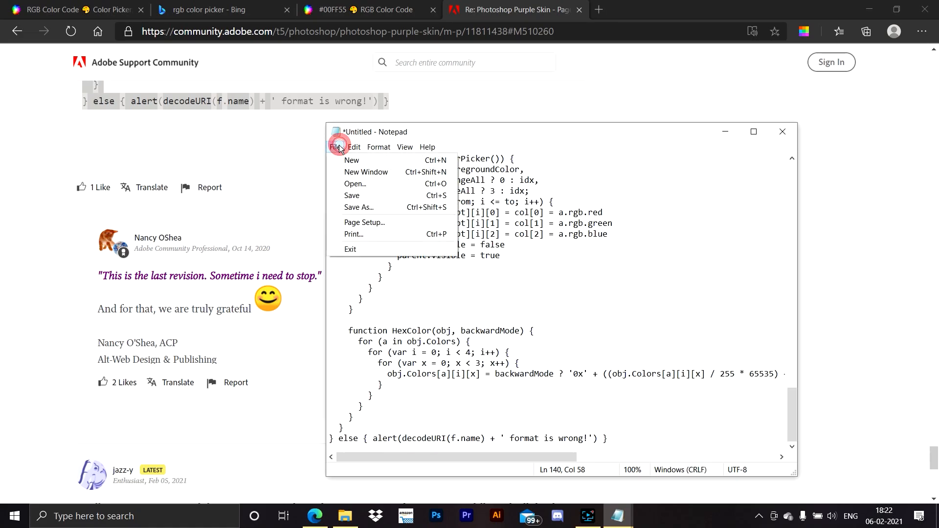
{"action": "left_click", "coordinate": [349, 196]}
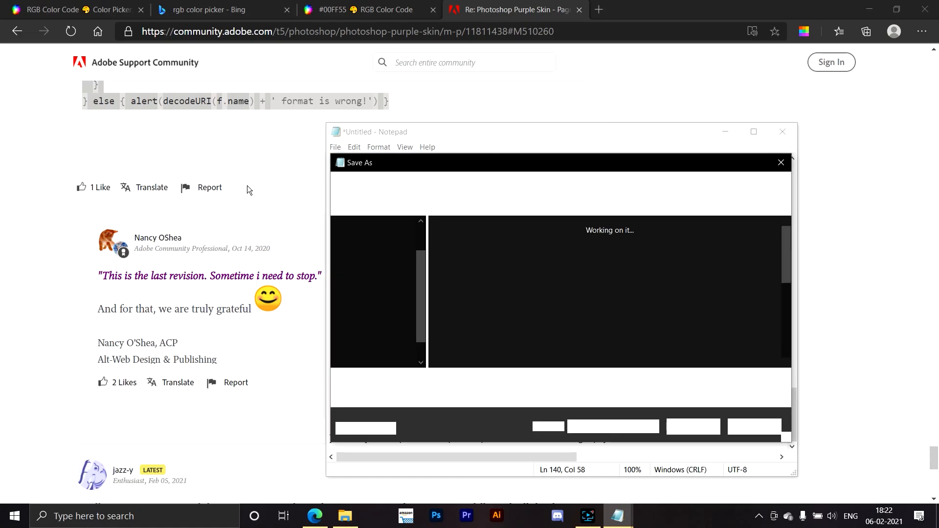
{"action": "scroll", "coordinate": [415, 305], "scroll_direction": "up", "scroll_amount": 3}
{"action": "left_click", "coordinate": [452, 381]}
{"action": "double_click", "coordinate": [451, 381]}
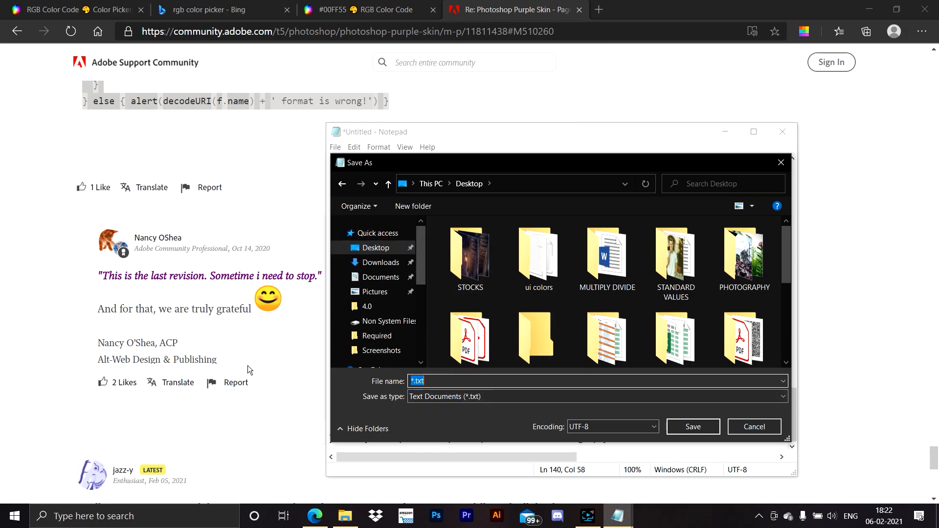
{"action": "type", "text": "color.j"}
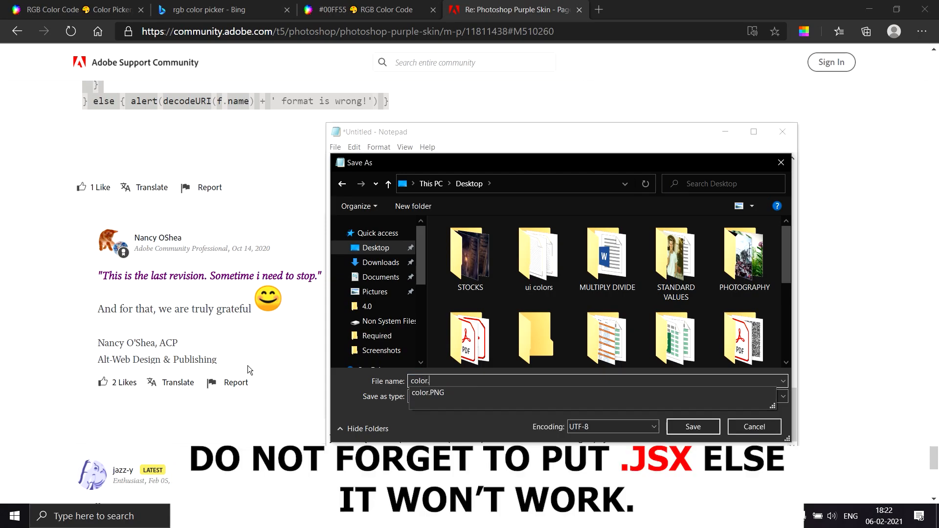
{"action": "type", "text": "sx"}
{"action": "key", "text": "Return"}
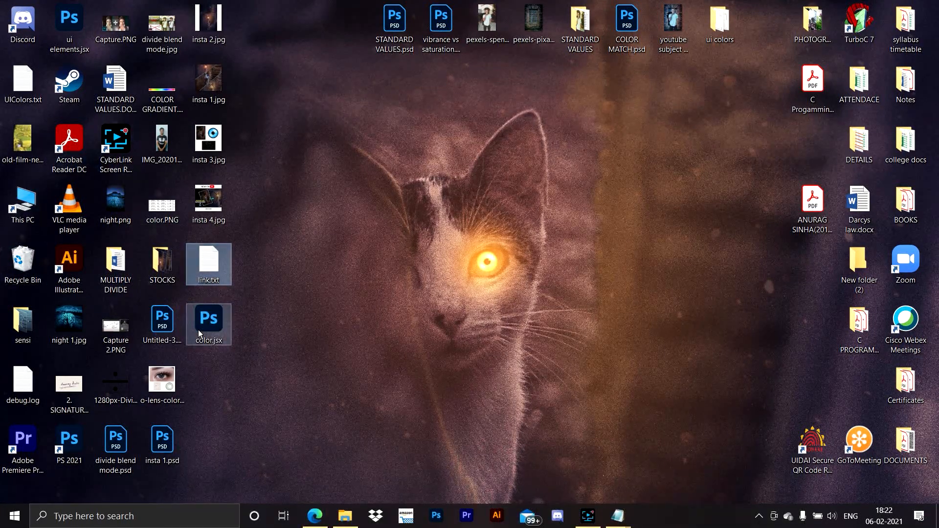
Step: Open color.jsx from the desktop with Adobe Photoshop 2021 and allow the script to run
{"action": "left_click", "coordinate": [196, 338]}
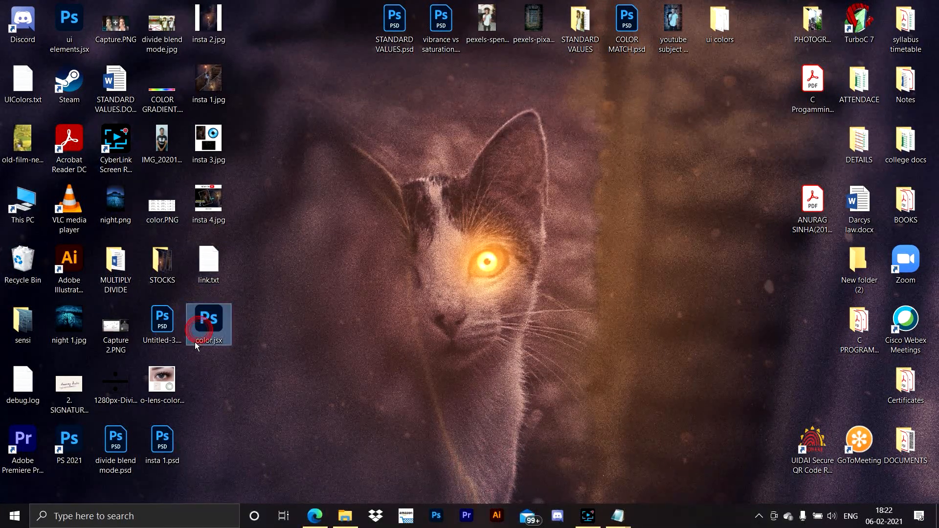
{"action": "right_click", "coordinate": [209, 319]}
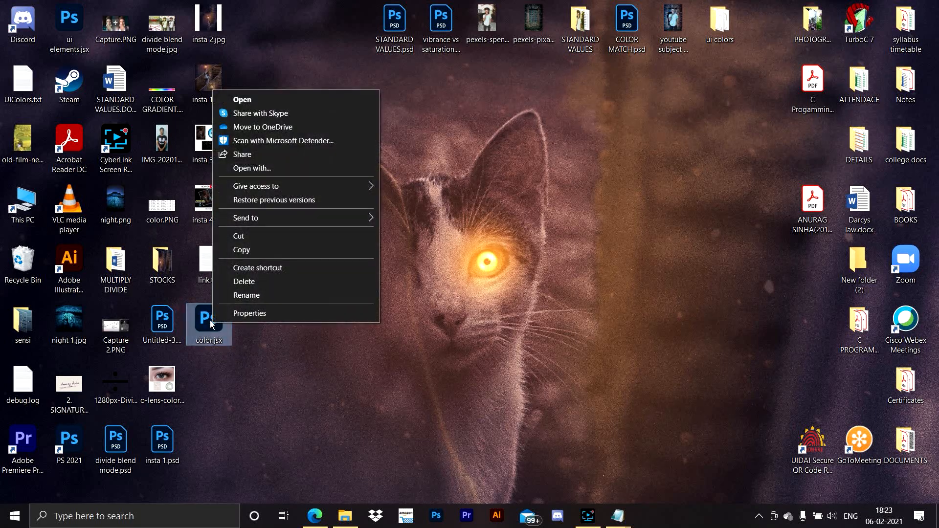
{"action": "left_click", "coordinate": [235, 171]}
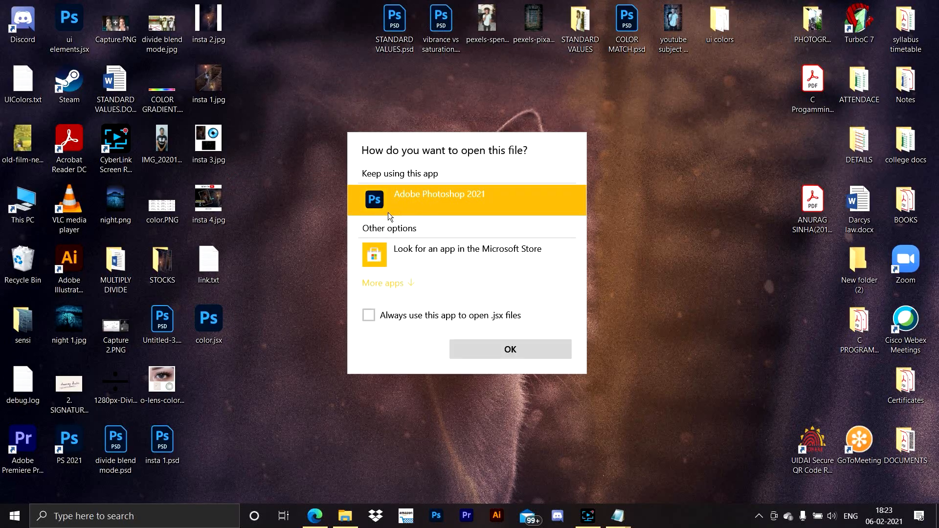
{"action": "double_click", "coordinate": [424, 201]}
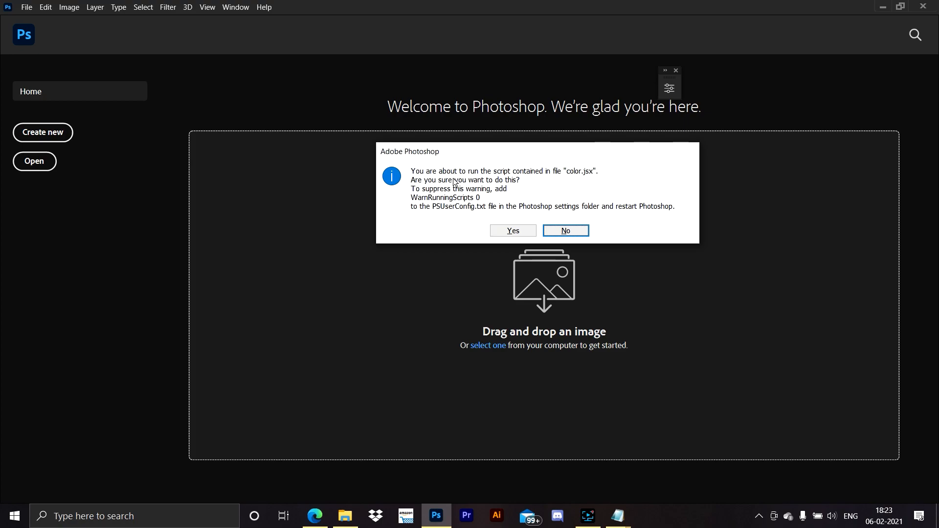
{"action": "left_click", "coordinate": [507, 233]}
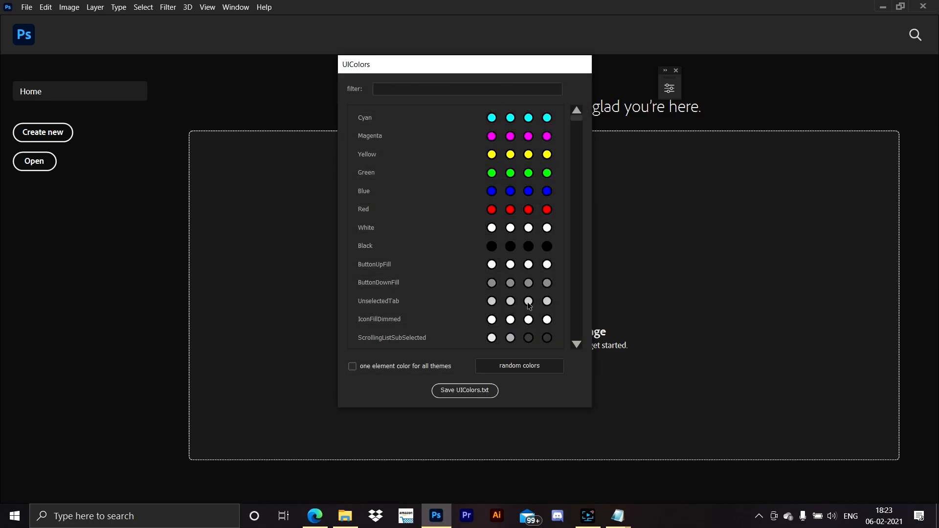
Step: Filter the UIColors element list by "scrollbar"
{"action": "mouse_move", "coordinate": [578, 122]}
{"action": "left_mouse_down"}
{"action": "mouse_move", "coordinate": [579, 137]}
{"action": "mouse_move", "coordinate": [579, 109]}
{"action": "left_mouse_up"}
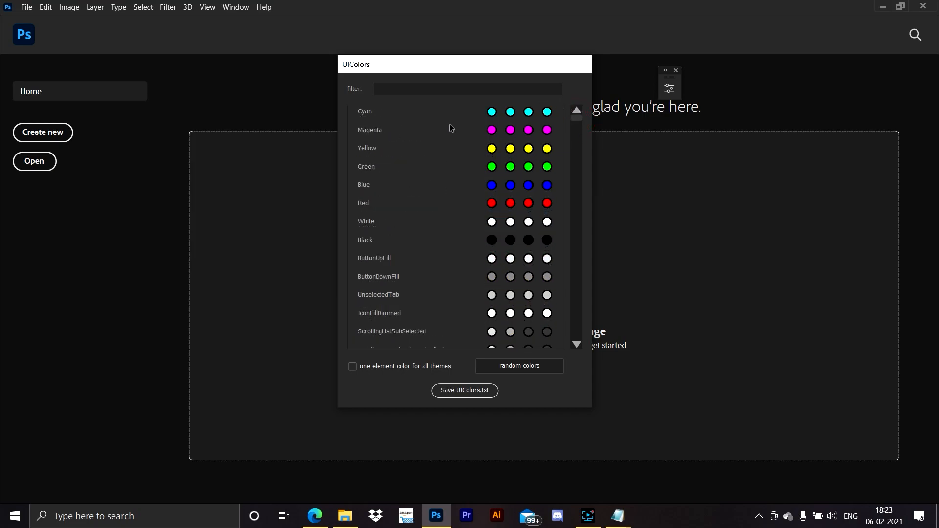
{"action": "left_click", "coordinate": [389, 89]}
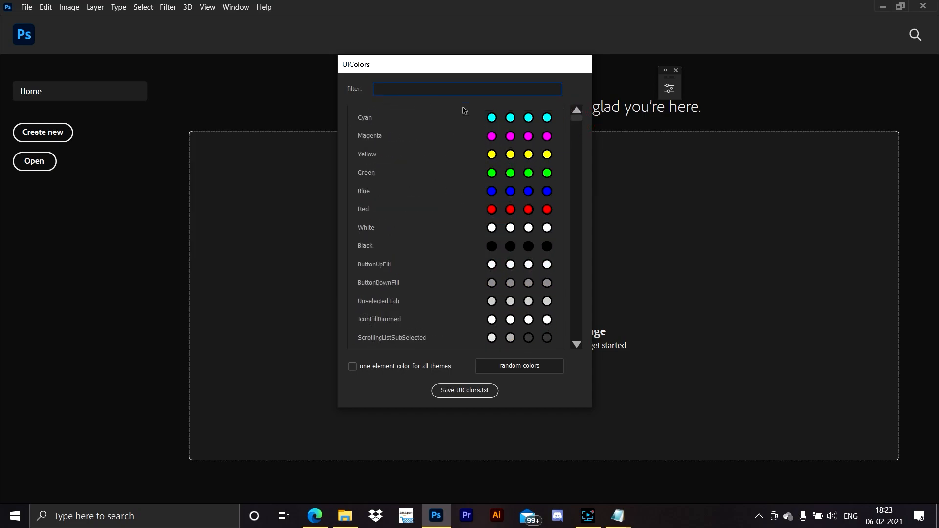
{"action": "type", "text": "scro"}
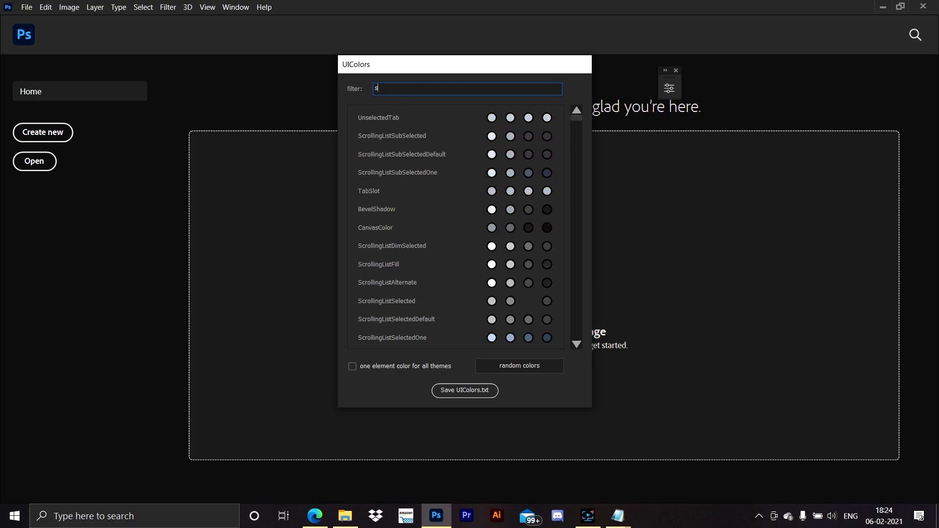
{"action": "left_click", "coordinate": [420, 88]}
{"action": "type", "text": "l"}
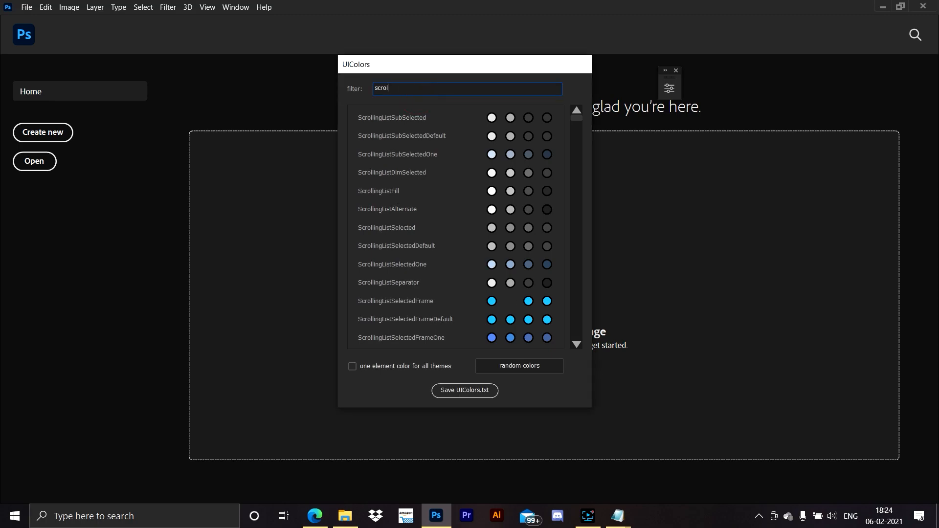
{"action": "type", "text": "lbar"}
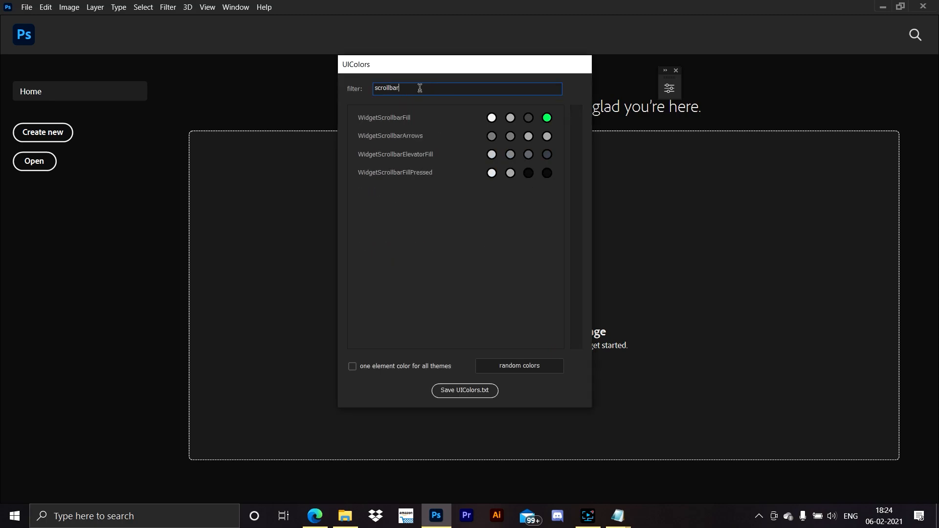
Step: Change the fourth theme color of WidgetScrollbarFill to pure yellow
{"action": "left_click", "coordinate": [548, 119]}
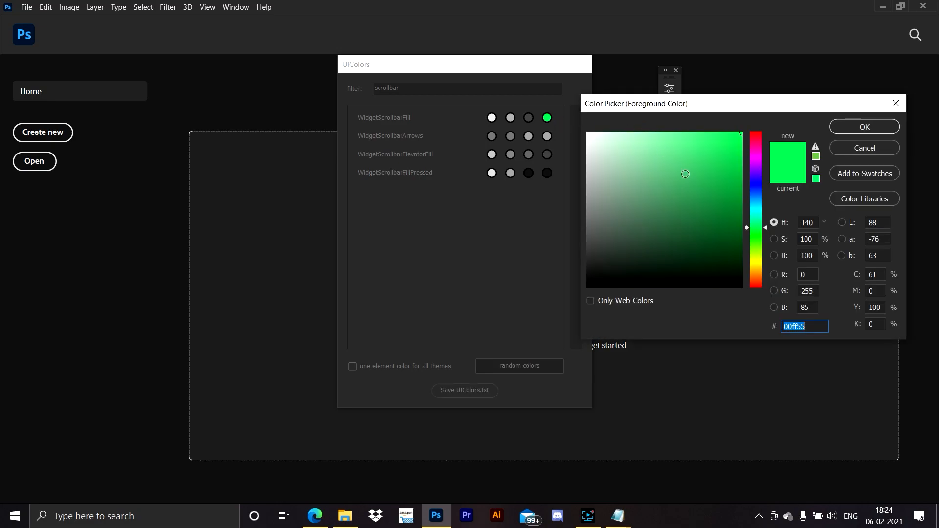
{"action": "left_click_drag", "start_coordinate": [727, 155], "coordinate": [733, 186]}
{"action": "left_click_drag", "start_coordinate": [762, 250], "coordinate": [756, 264]}
{"action": "mouse_move", "coordinate": [742, 205]}
{"action": "left_mouse_down"}
{"action": "mouse_move", "coordinate": [710, 131]}
{"action": "mouse_move", "coordinate": [744, 131]}
{"action": "left_mouse_up"}
{"action": "left_click", "coordinate": [854, 128]}
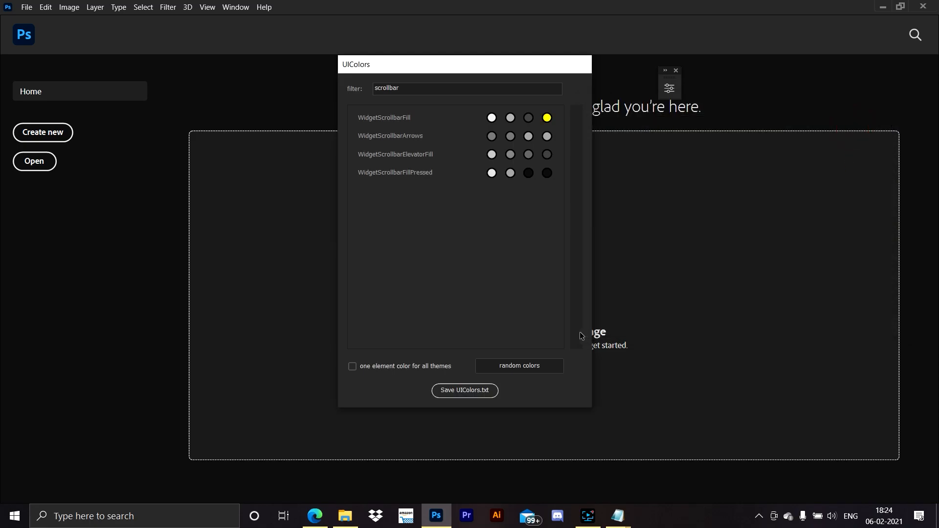
Step: Try to save UIColors.txt directly into Photoshop 2021's Required folder, replacing the existing file
{"action": "left_click", "coordinate": [457, 393]}
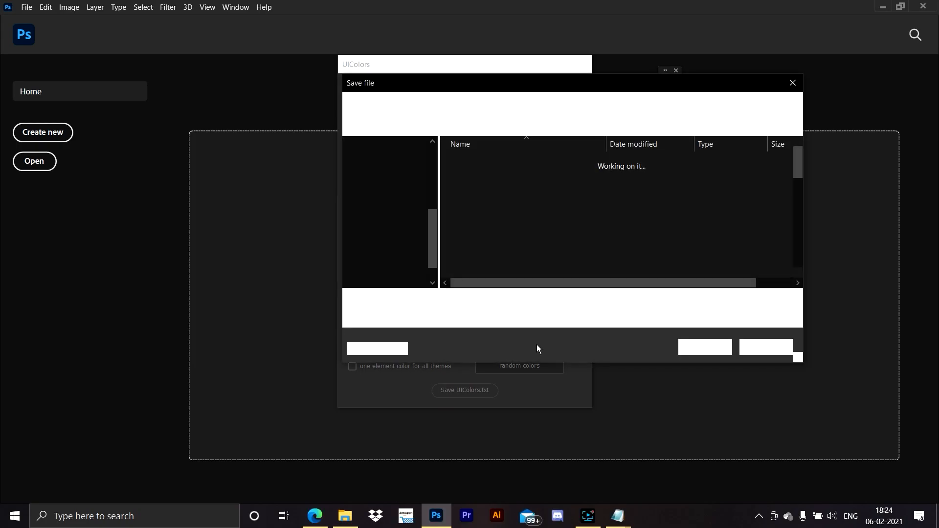
{"action": "scroll", "coordinate": [463, 240], "scroll_direction": "down", "scroll_amount": 4}
{"action": "scroll", "coordinate": [464, 240], "scroll_direction": "up", "scroll_amount": 3}
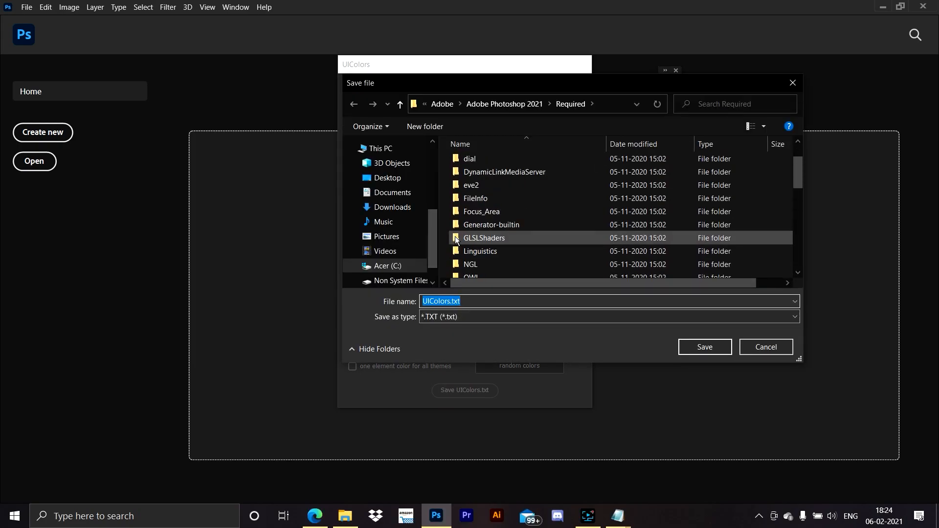
{"action": "scroll", "coordinate": [465, 242], "scroll_direction": "down", "scroll_amount": 5}
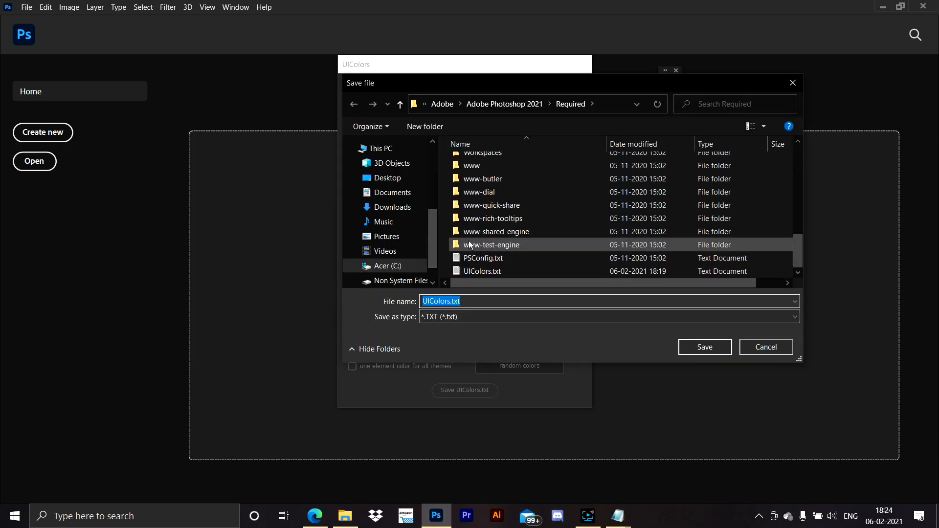
{"action": "left_click", "coordinate": [477, 270]}
{"action": "left_click", "coordinate": [704, 347]}
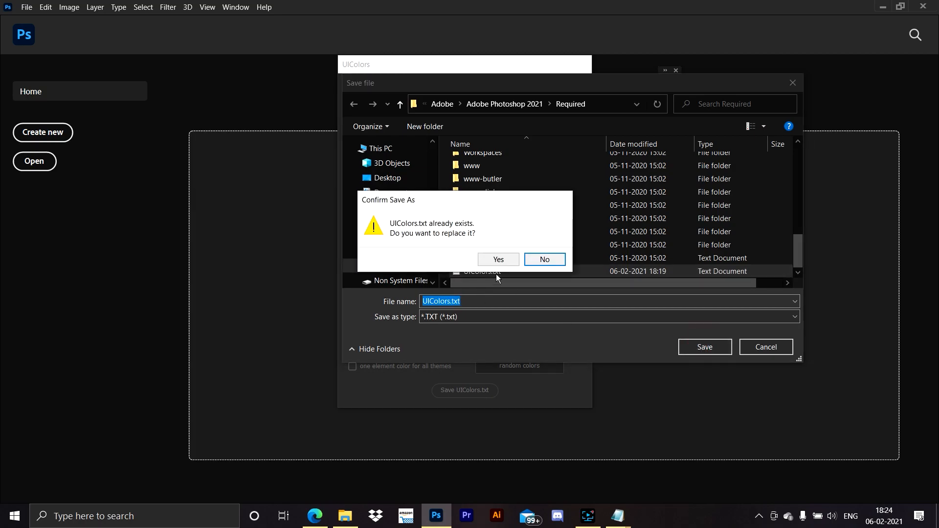
{"action": "left_click", "coordinate": [498, 259]}
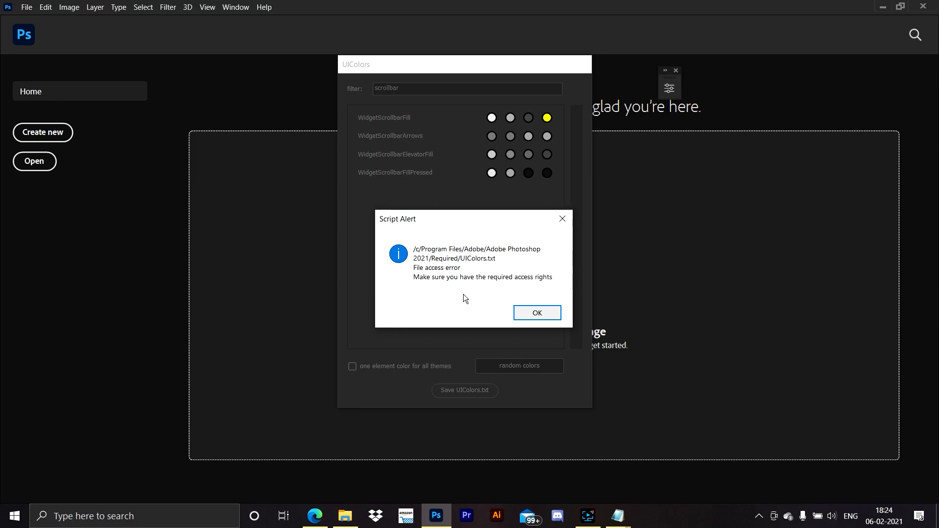
{"action": "left_click", "coordinate": [526, 309]}
Step: Save UIColors.txt to the Desktop, replacing the existing copy
{"action": "left_click", "coordinate": [479, 390]}
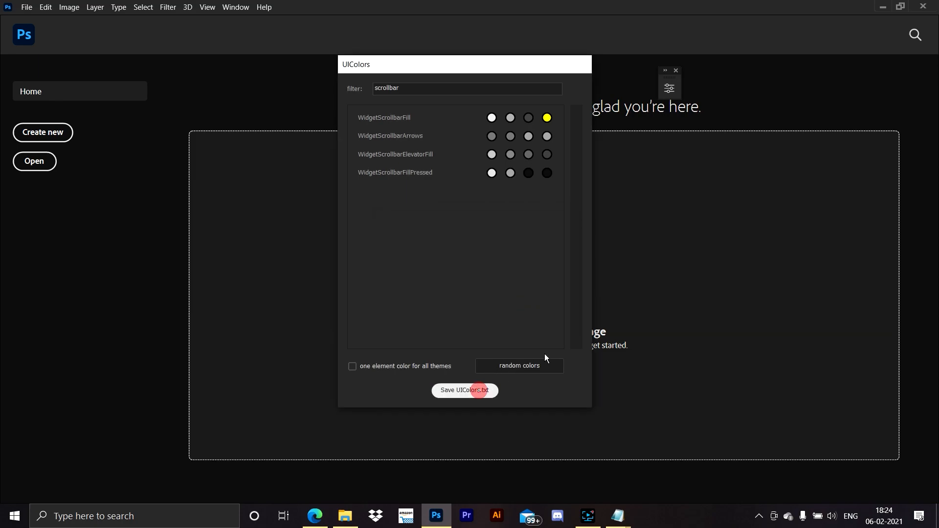
{"action": "left_click", "coordinate": [387, 178]}
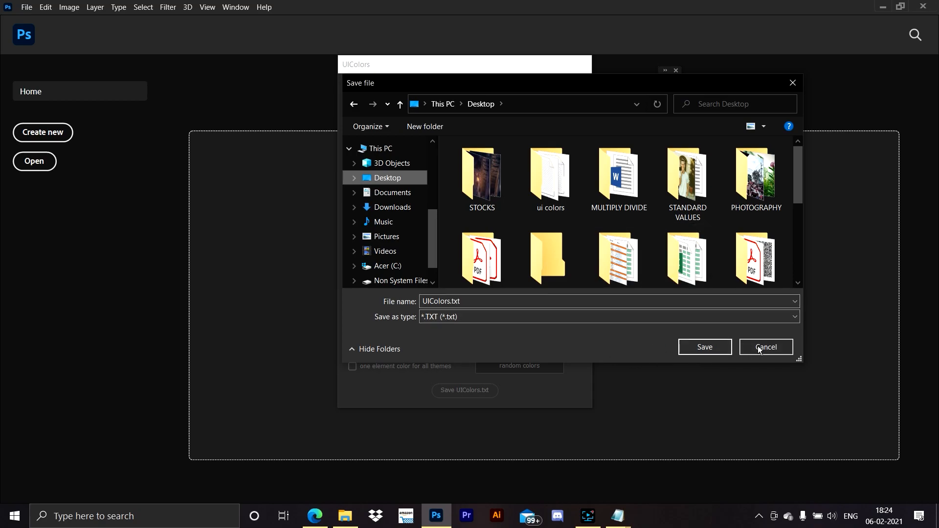
{"action": "left_click", "coordinate": [700, 348]}
{"action": "left_click", "coordinate": [503, 257]}
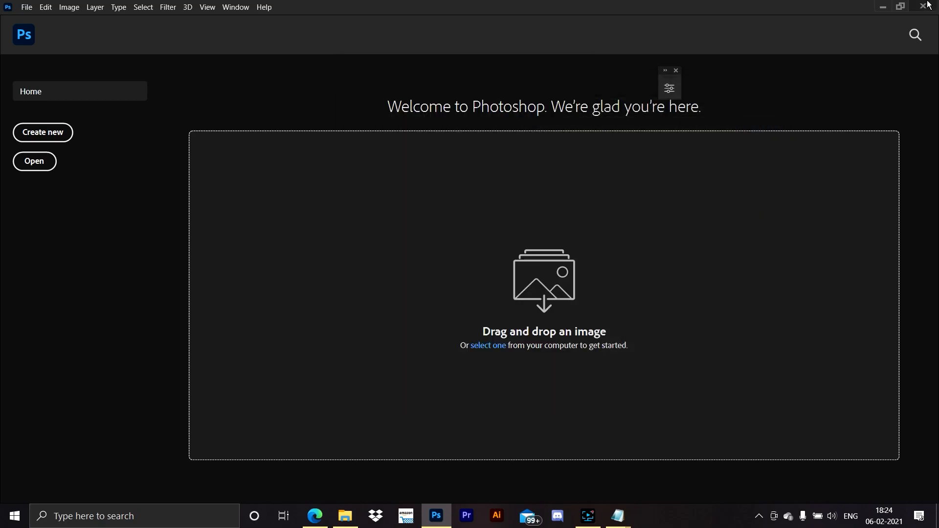
Step: With Photoshop closed, replace UIColors.txt in its Required folder with the Desktop copy, granting administrator permission, and relaunch Photoshop
{"action": "left_click", "coordinate": [924, 6]}
{"action": "left_click", "coordinate": [23, 83]}
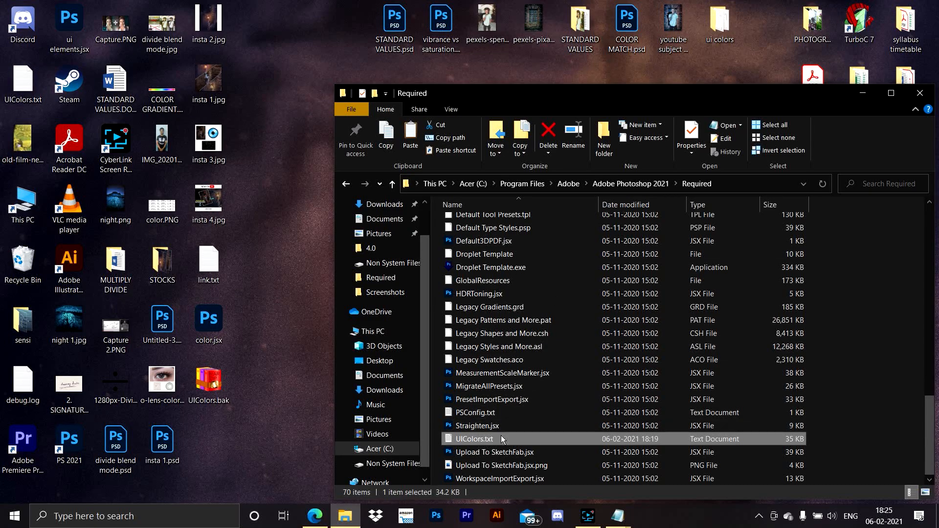
{"action": "left_click_drag", "start_coordinate": [480, 440], "coordinate": [489, 446]}
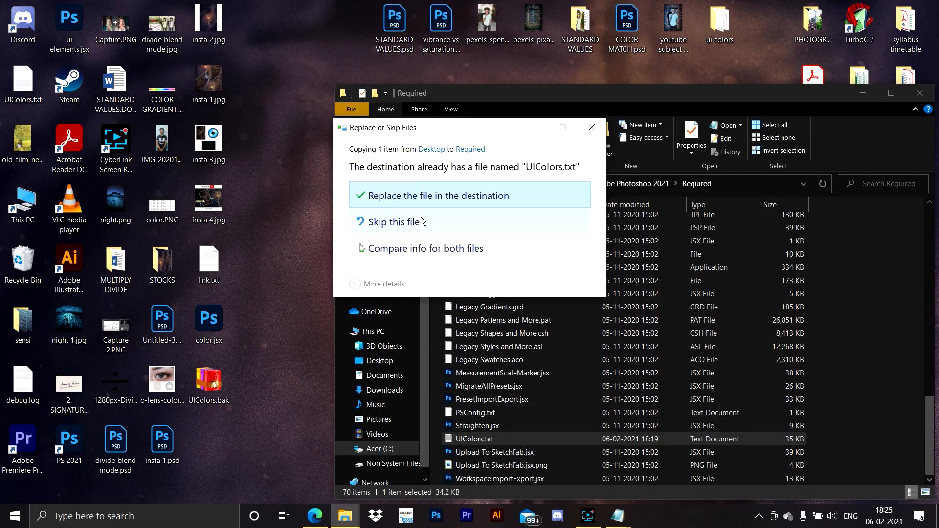
{"action": "left_click", "coordinate": [427, 202]}
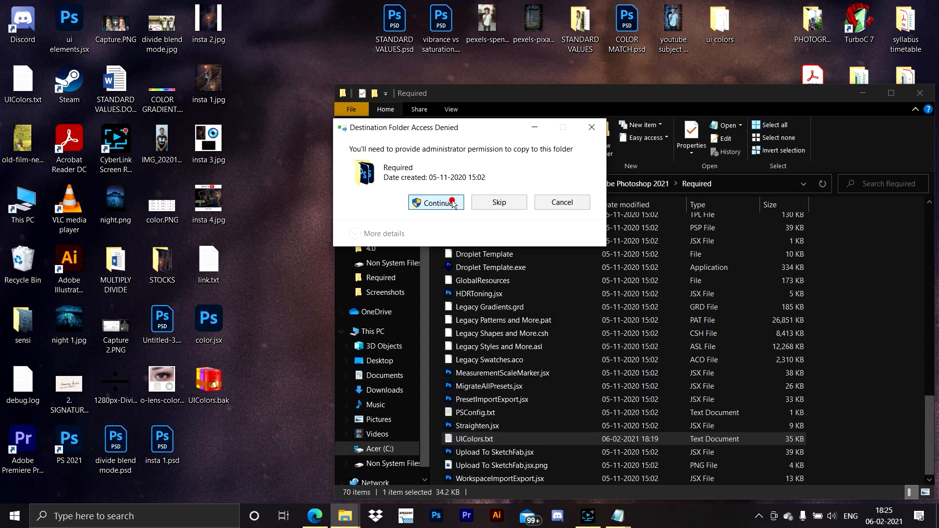
{"action": "left_click", "coordinate": [450, 202]}
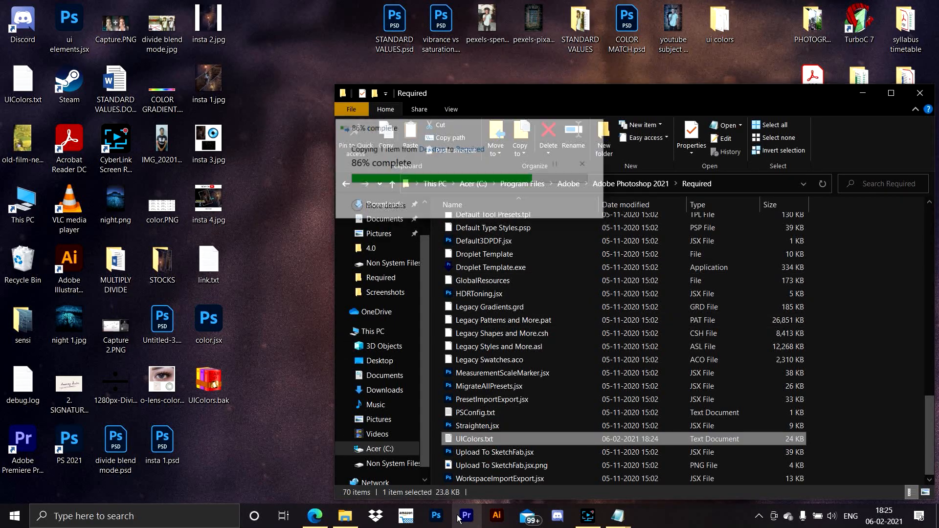
{"action": "left_click", "coordinate": [436, 516]}
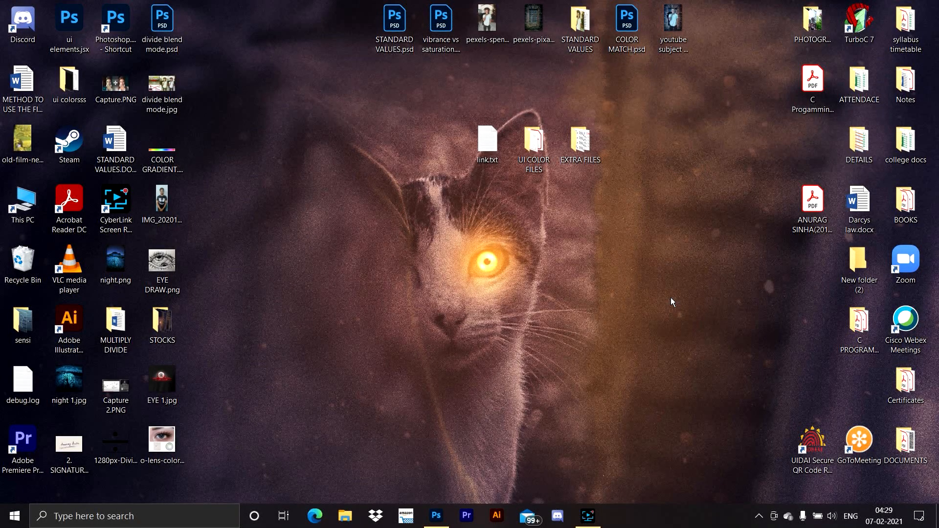
Step: Open ui elements.jsx from the desktop with Adobe Photoshop 2021 and allow the script to run
{"action": "left_click", "coordinate": [69, 27]}
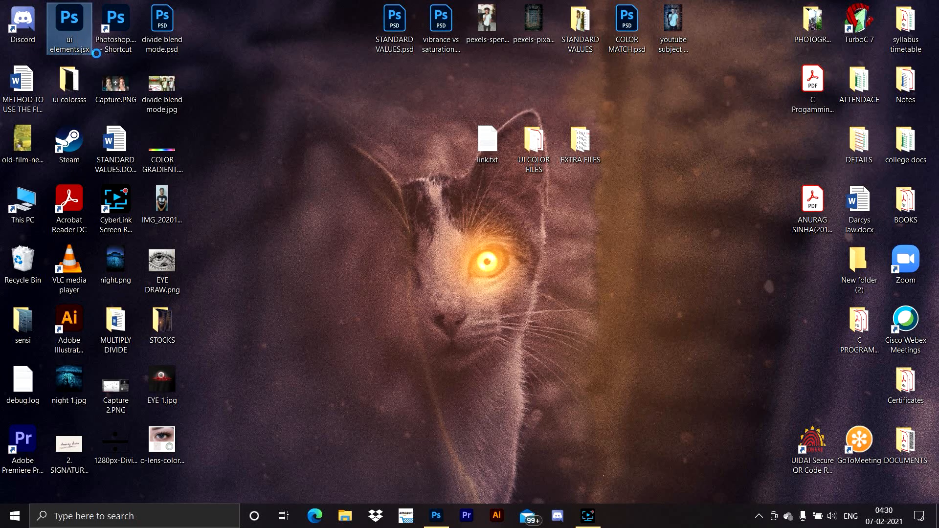
{"action": "right_click", "coordinate": [79, 31]}
{"action": "left_click", "coordinate": [130, 109]}
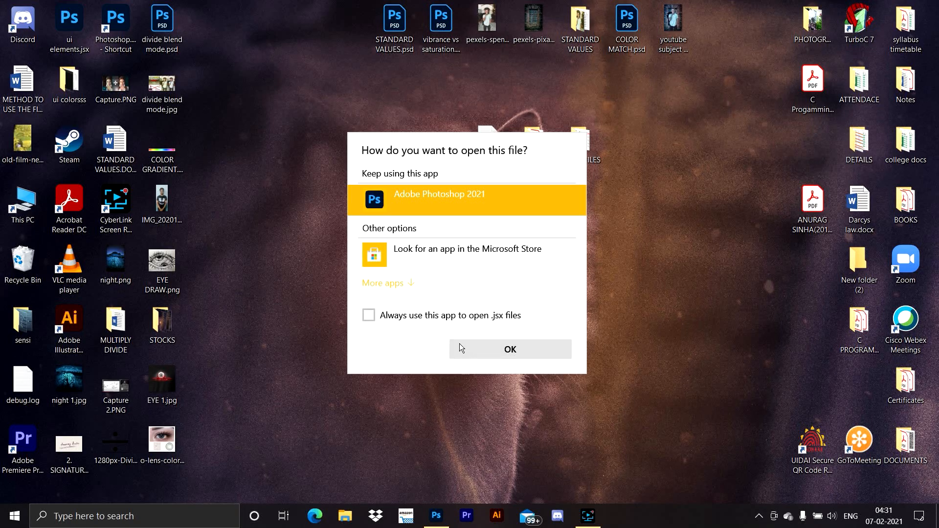
{"action": "left_click", "coordinate": [511, 355]}
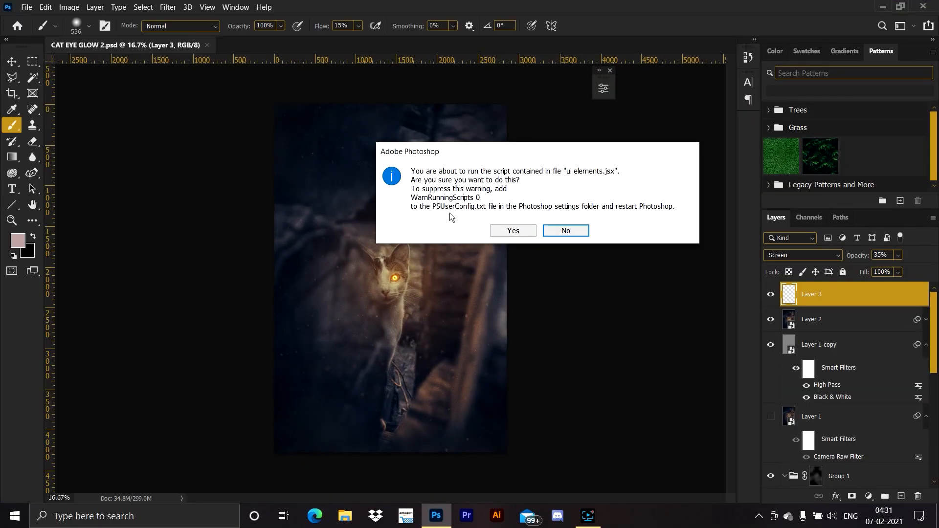
{"action": "left_click", "coordinate": [509, 231]}
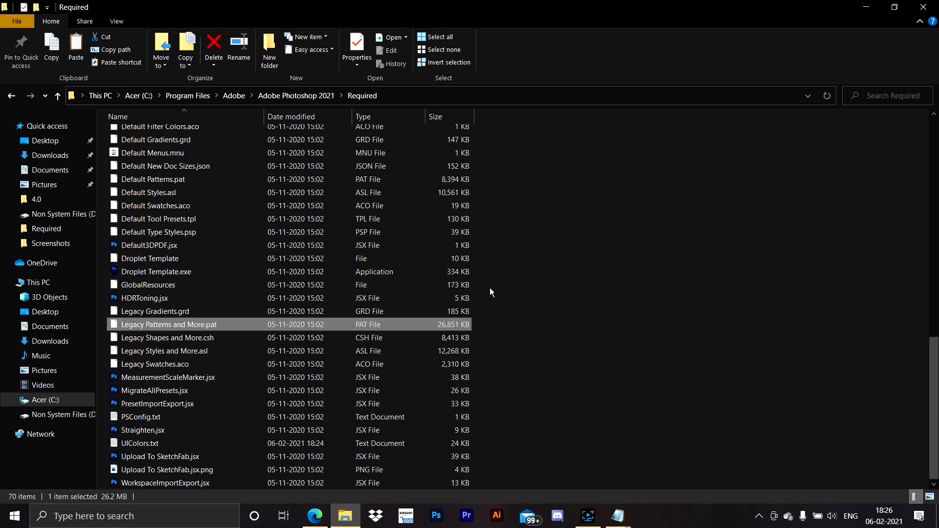
{"action": "left_click", "coordinate": [590, 316]}
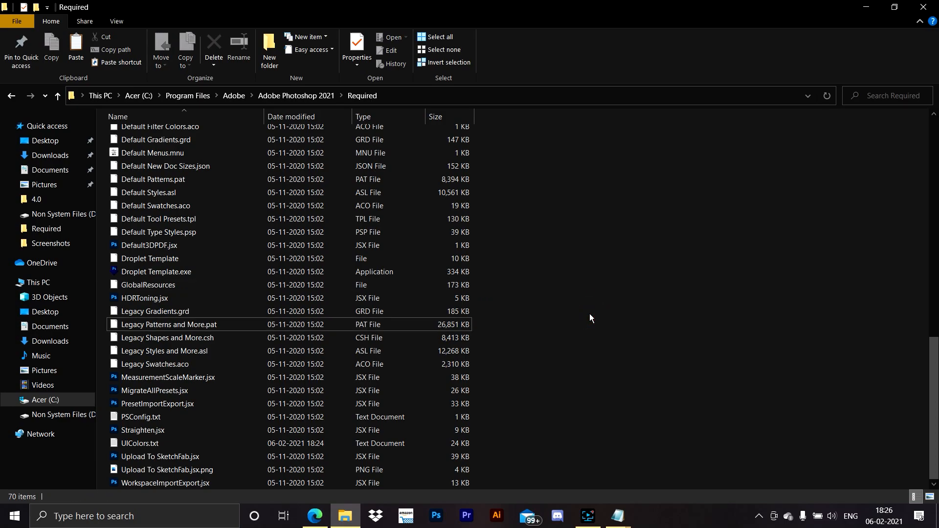